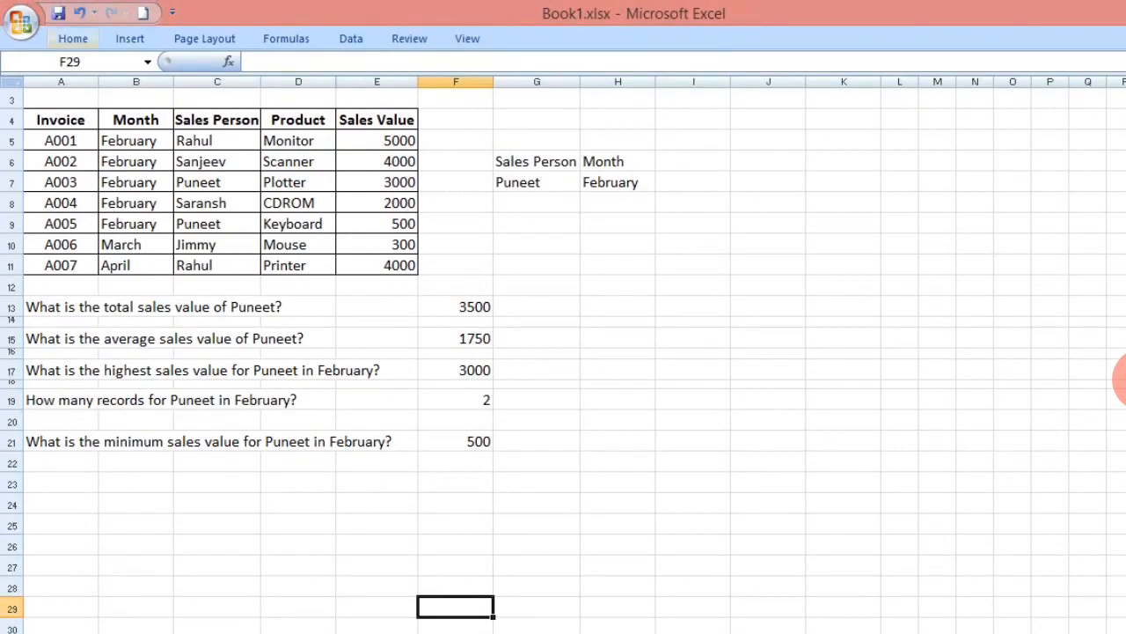
- Open the print settings for the sheet and choose Microsoft XPS Document Writer as the printer
double_click(73, 38)
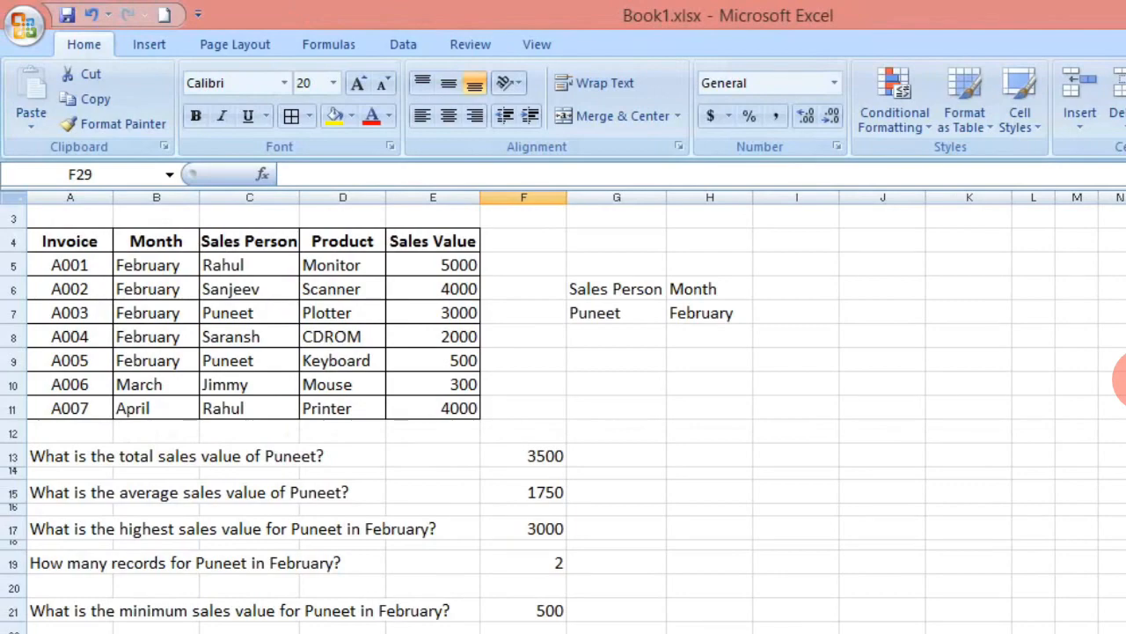
key("ctrl+p")
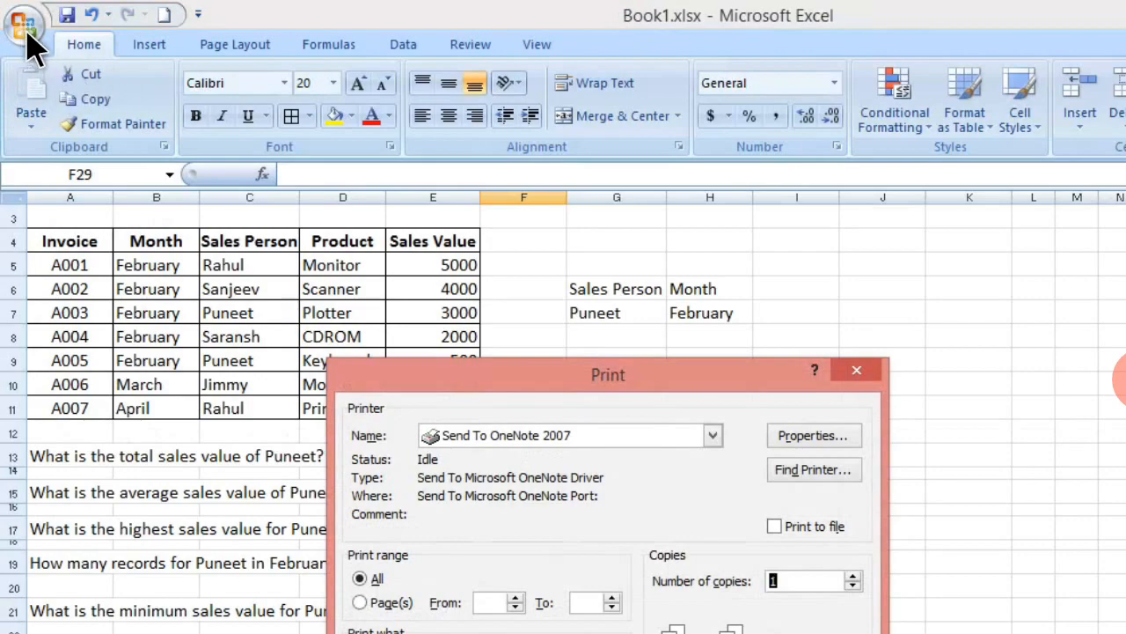
left_click_drag(608, 375, 639, 238)
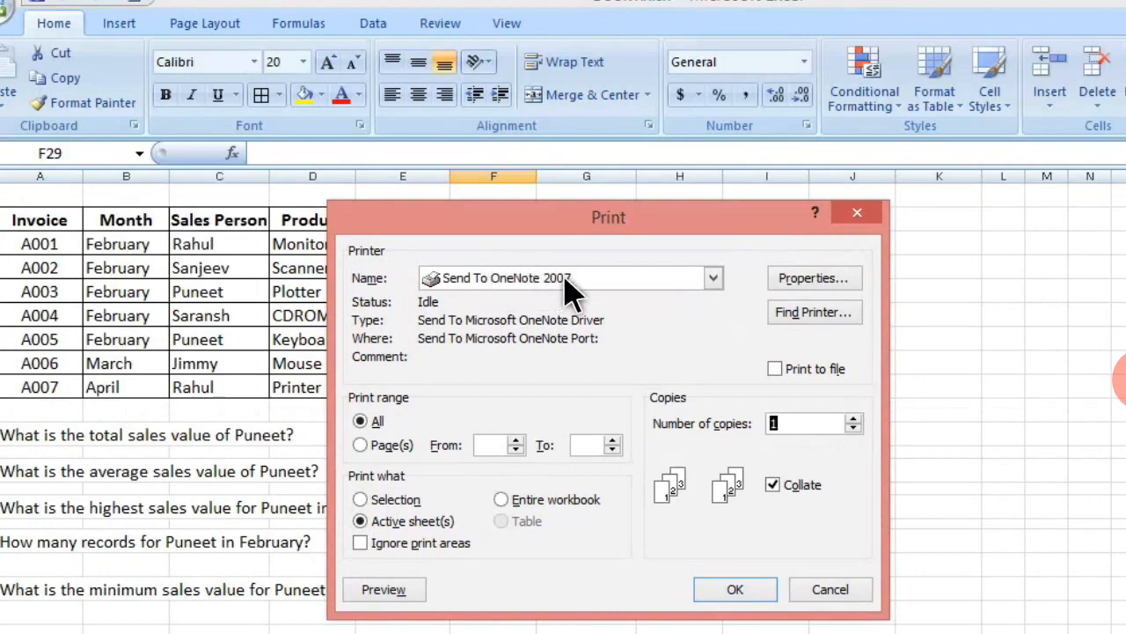
left_click(714, 280)
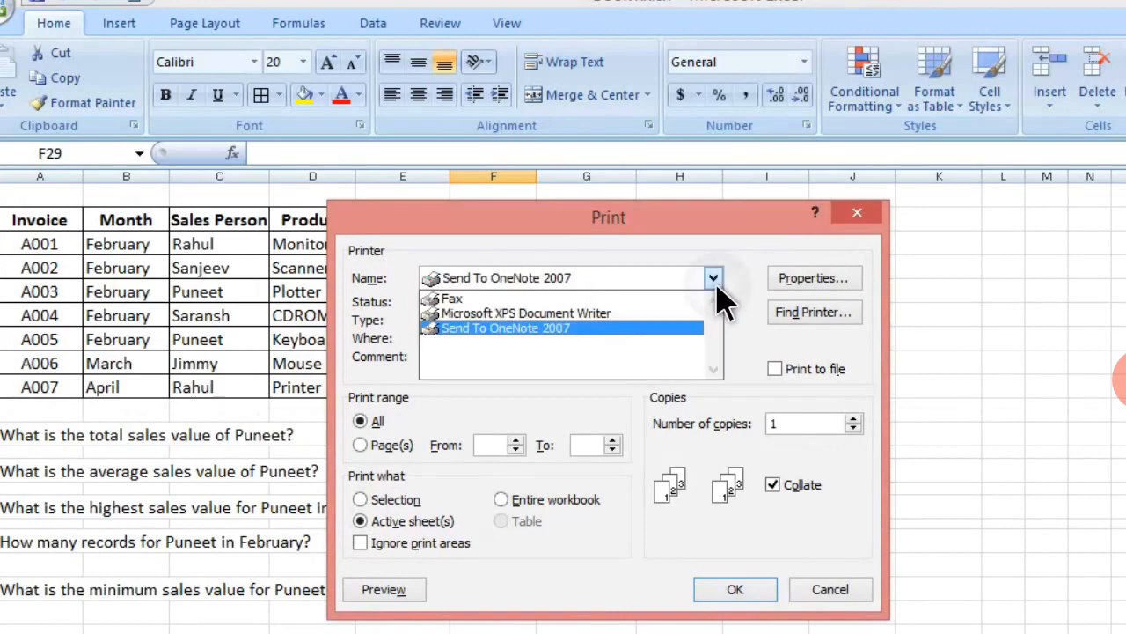
left_click(525, 324)
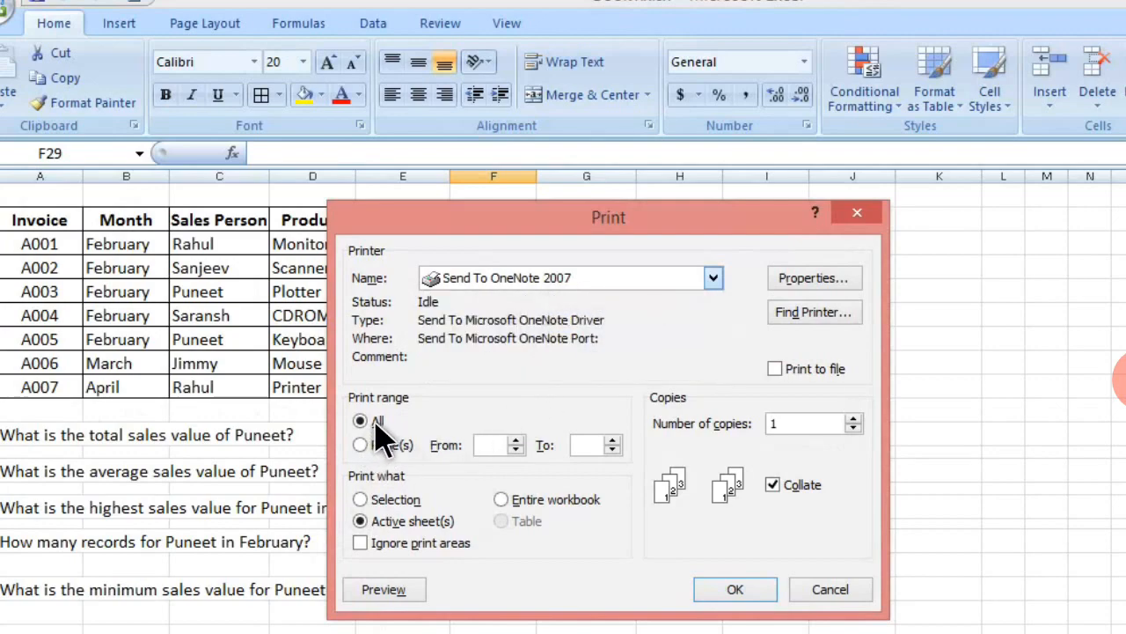
key("Up")
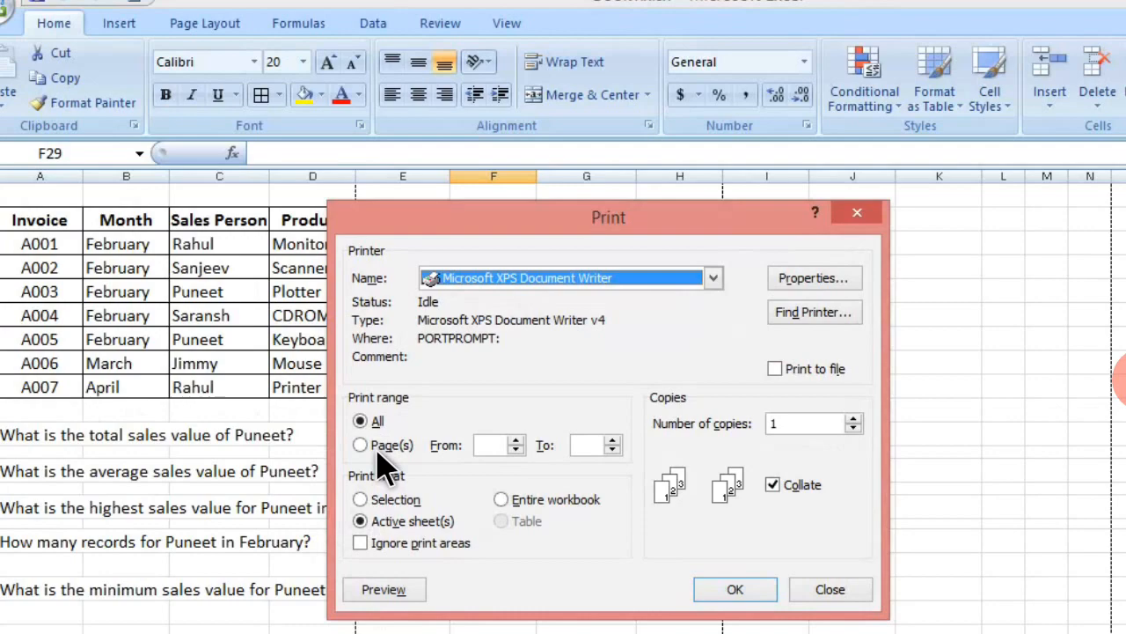
- Limit the print range to pages 3 to 3 and choose the active sheet as what to print
left_click(377, 449)
left_click(490, 446)
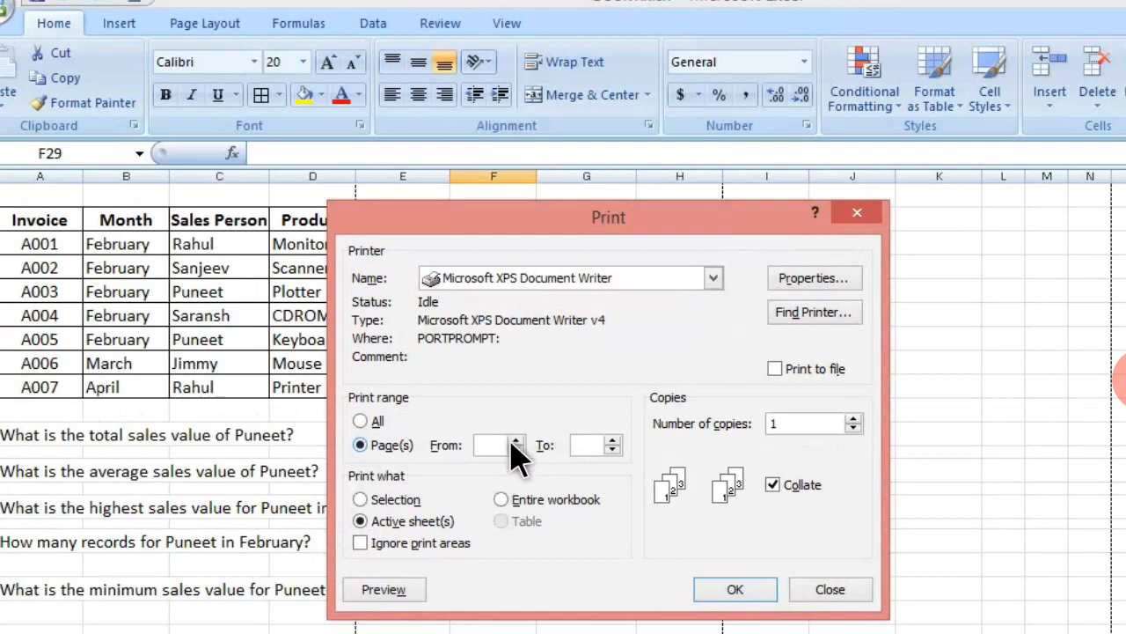
left_click(514, 440)
left_click(613, 439)
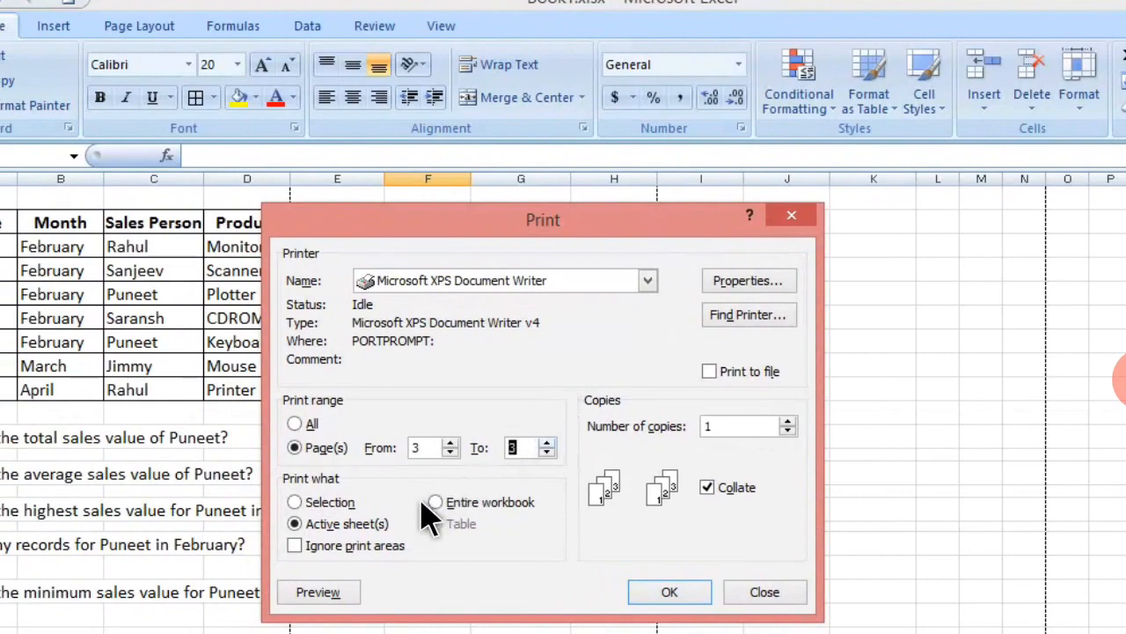
left_click(331, 504)
left_click(479, 504)
left_click(351, 525)
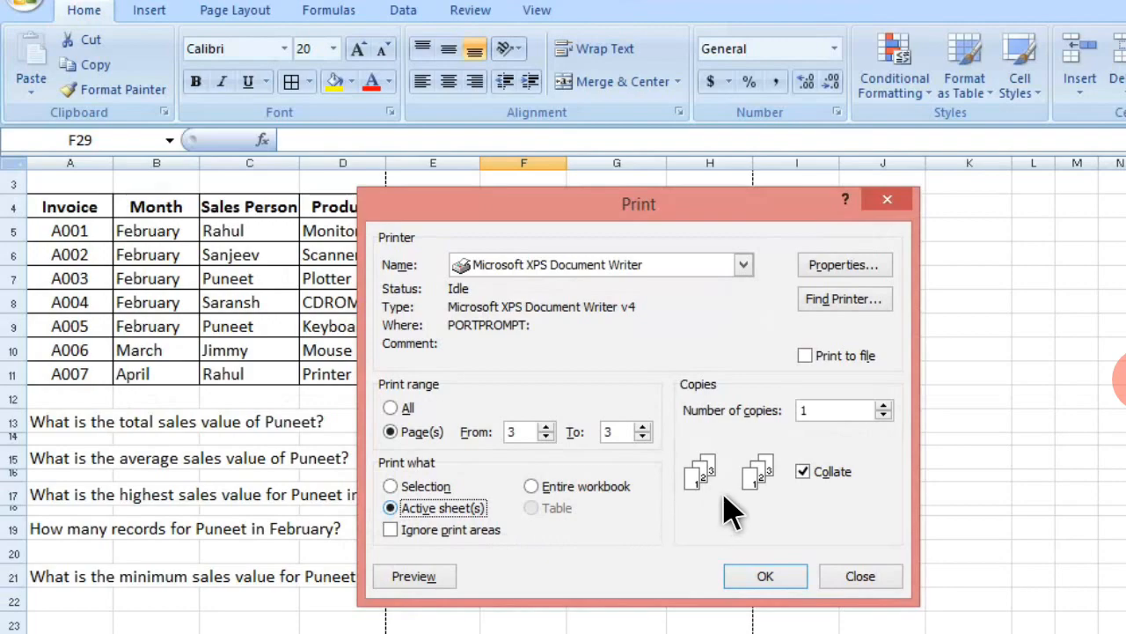
- Set the number of copies to 6 and turn off collation
left_click(882, 407)
left_click(881, 407)
left_click(830, 414)
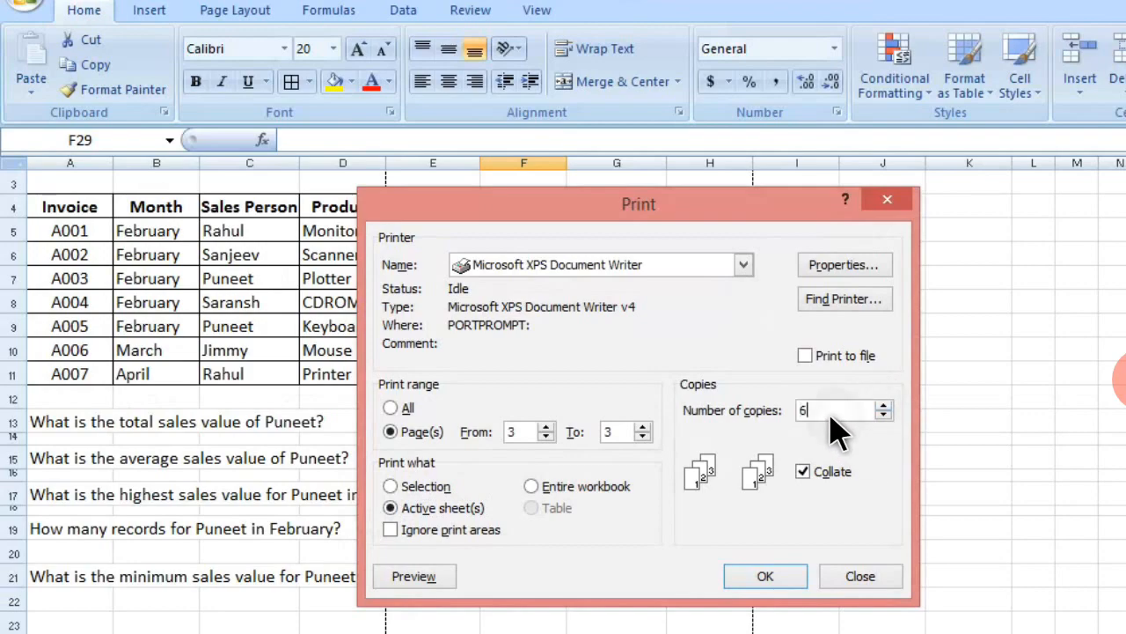
left_click(810, 477)
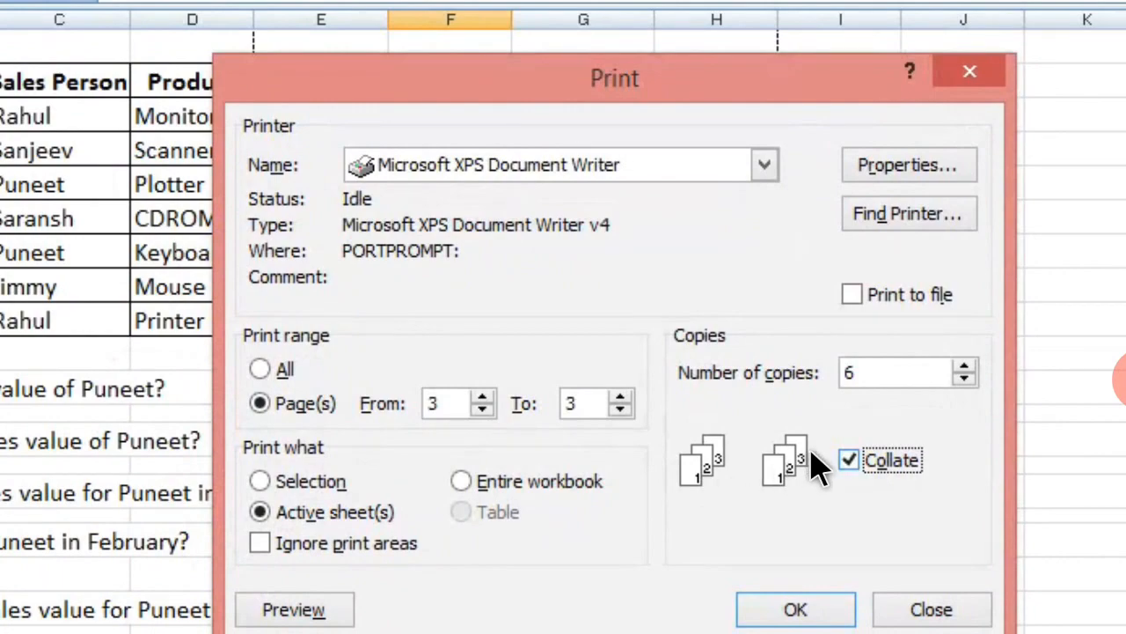
left_click(850, 464)
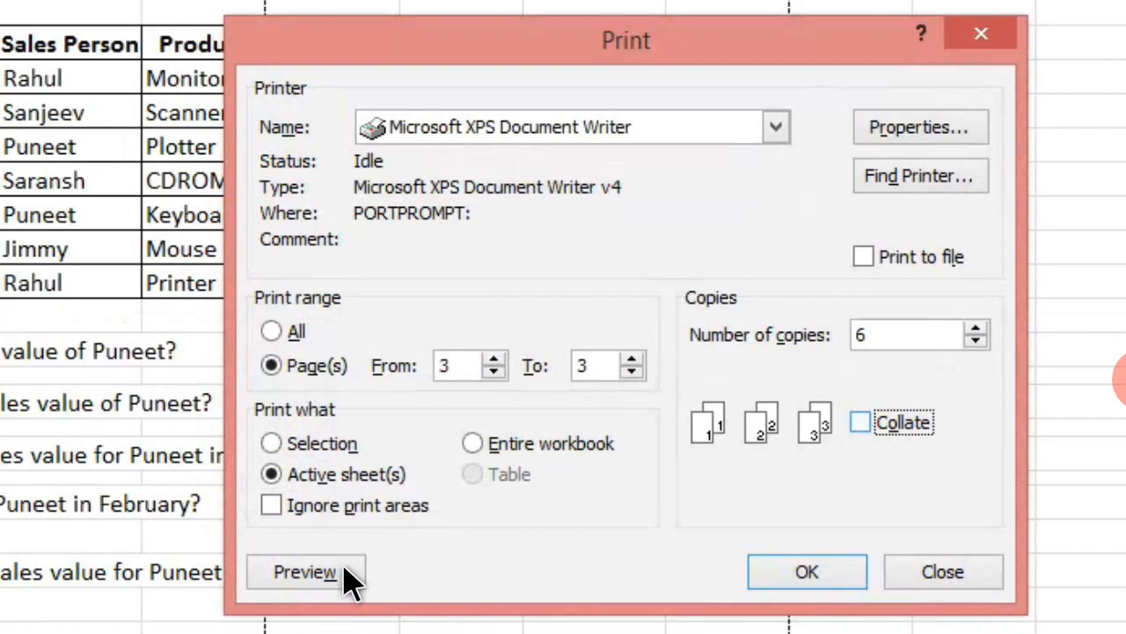
- Try to preview the limited page range, and preview the active sheet with all pages instead
left_click(306, 572)
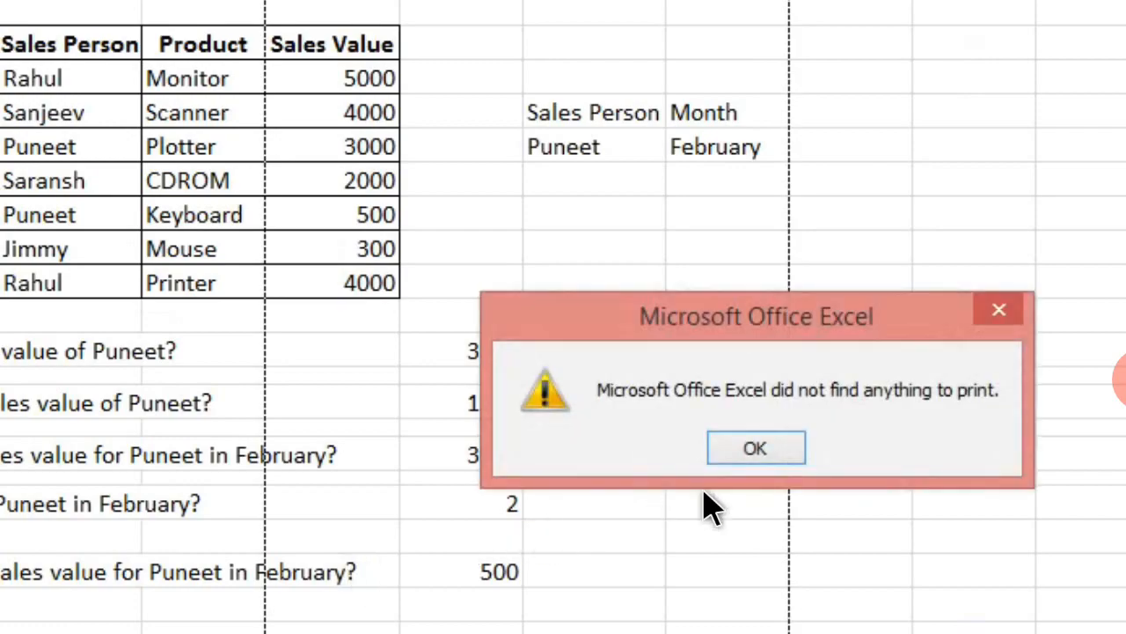
left_click(755, 450)
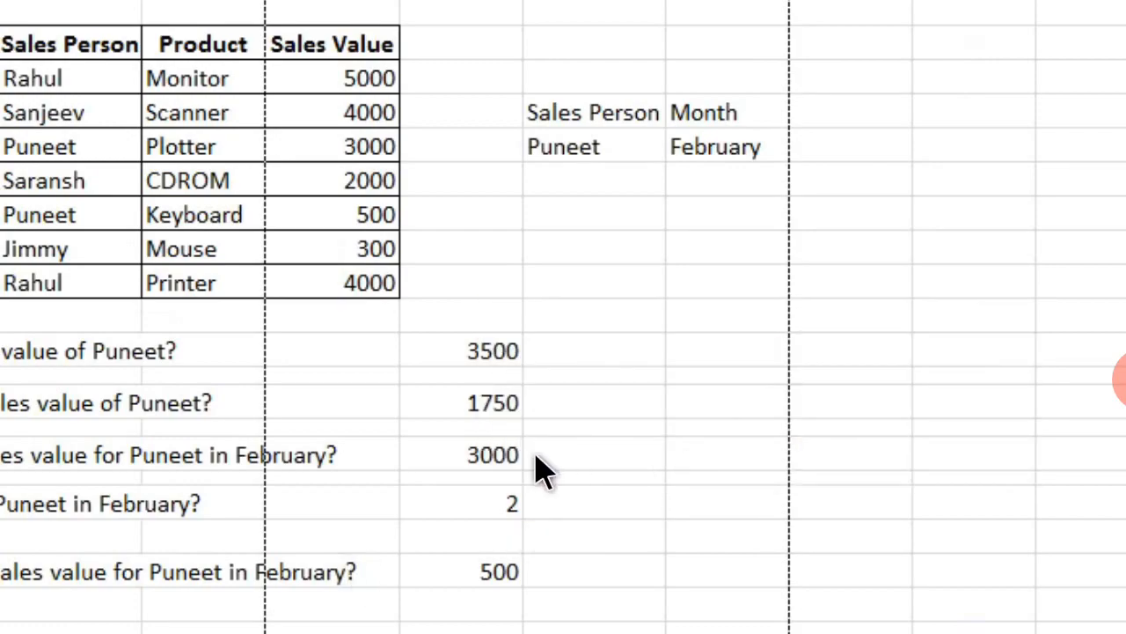
key("ctrl+p")
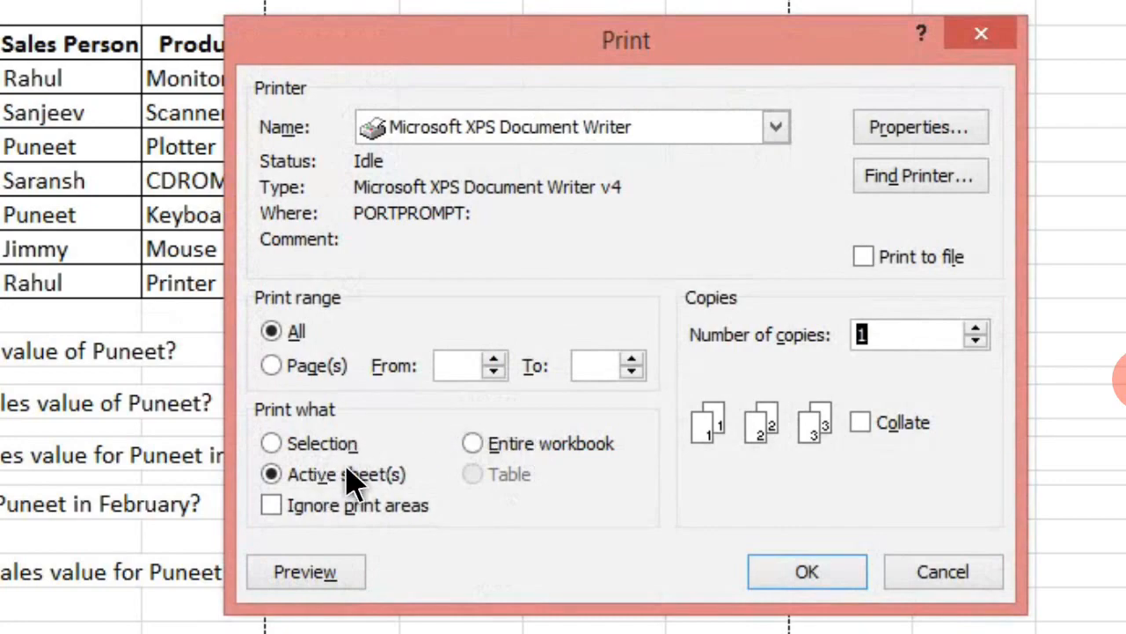
left_click(304, 572)
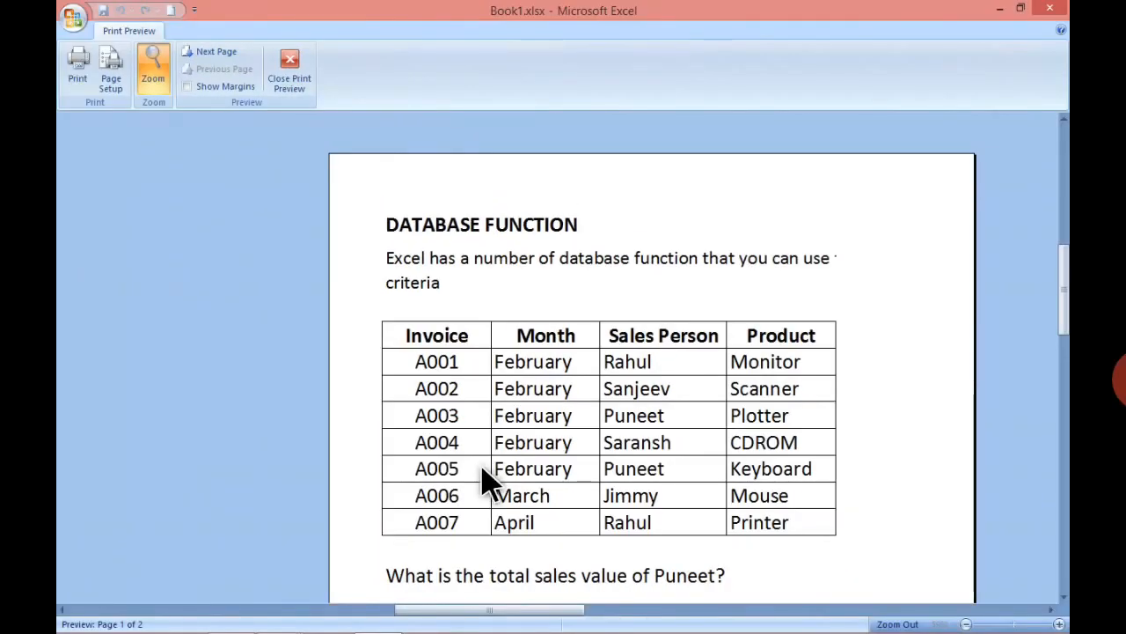
- Examine both pages in the print preview at whole-page zoom to check how the table is laid out
left_click(764, 324)
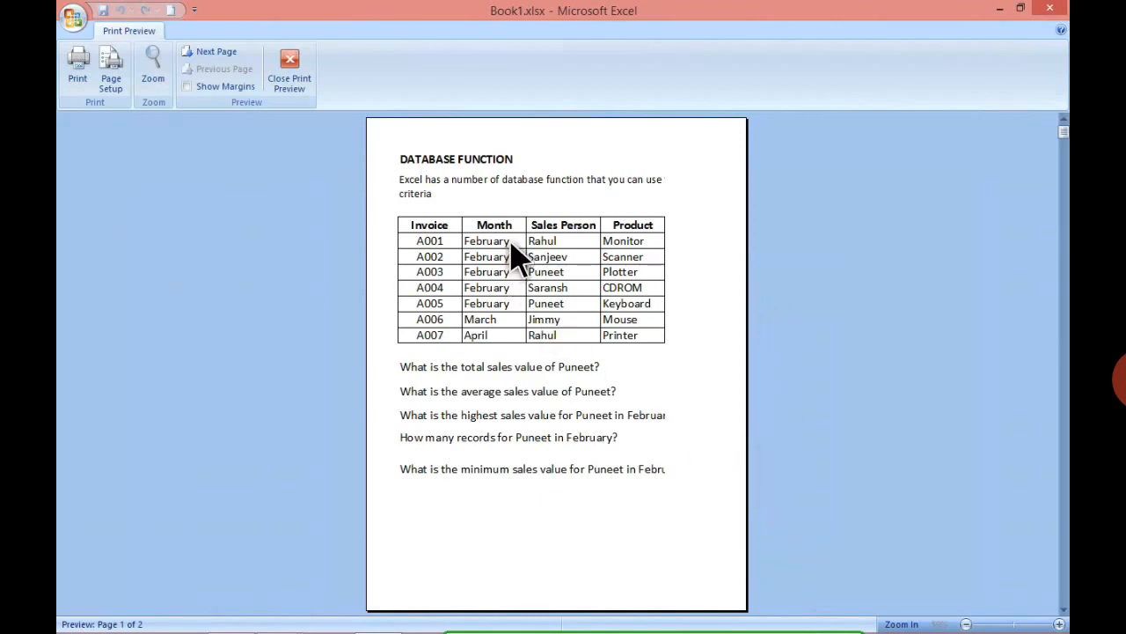
scroll(836, 427, "down", 1)
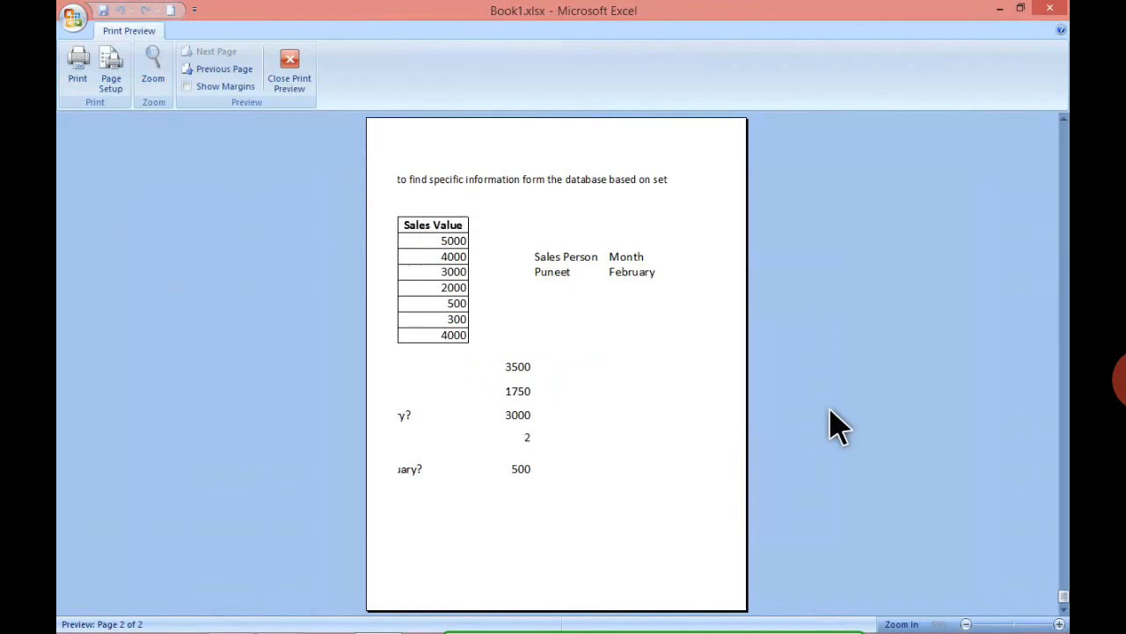
key("Page_Up")
key("Page_Down")
key("Page_Up")
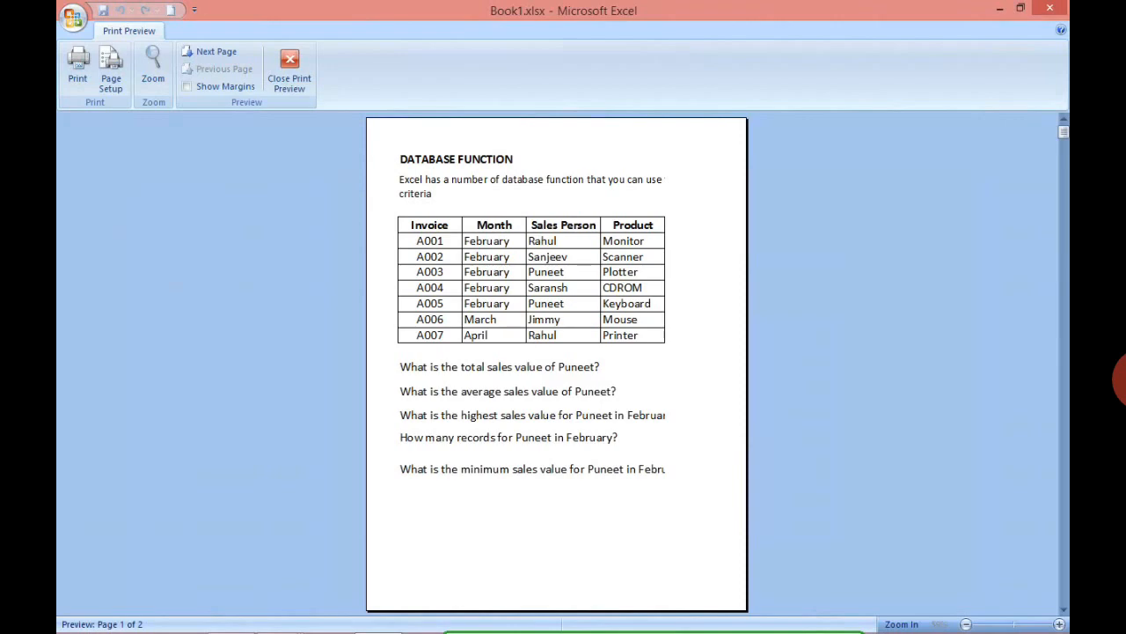
key("Page_Down")
key("Page_Up")
key("Page_Down")
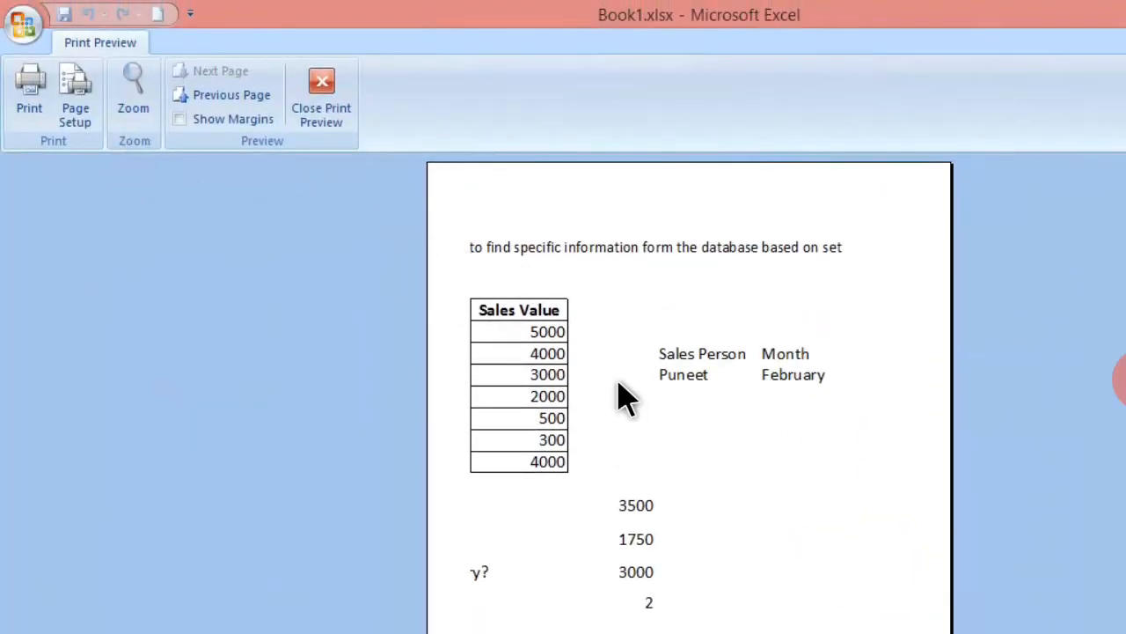
- Change the page orientation to landscape and go back to the first page of the preview
left_click(81, 123)
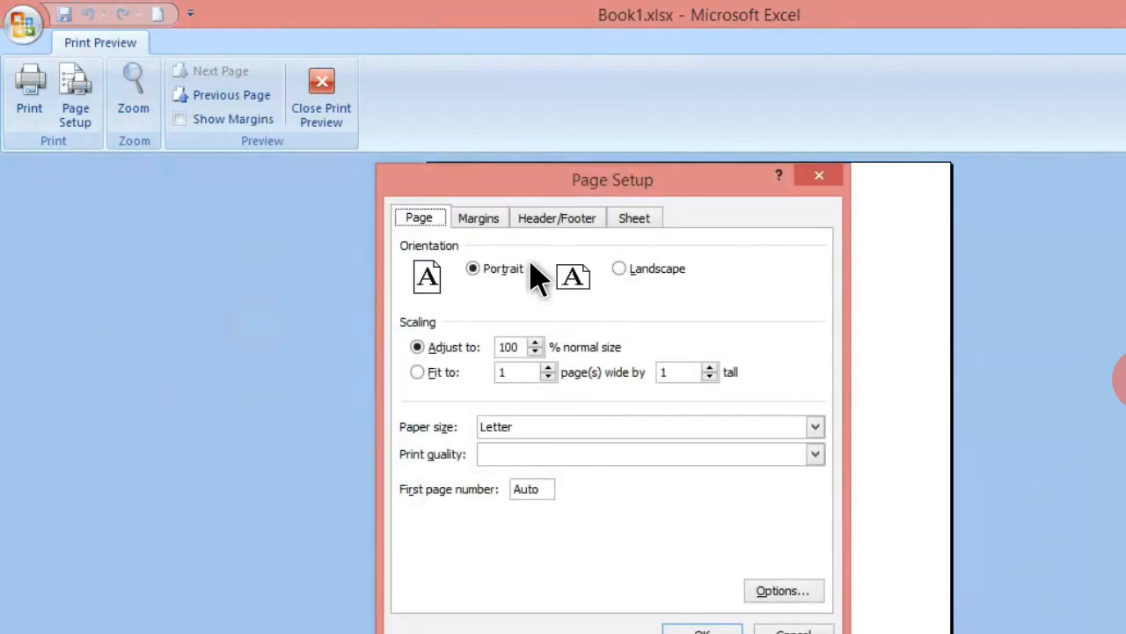
left_click(618, 270)
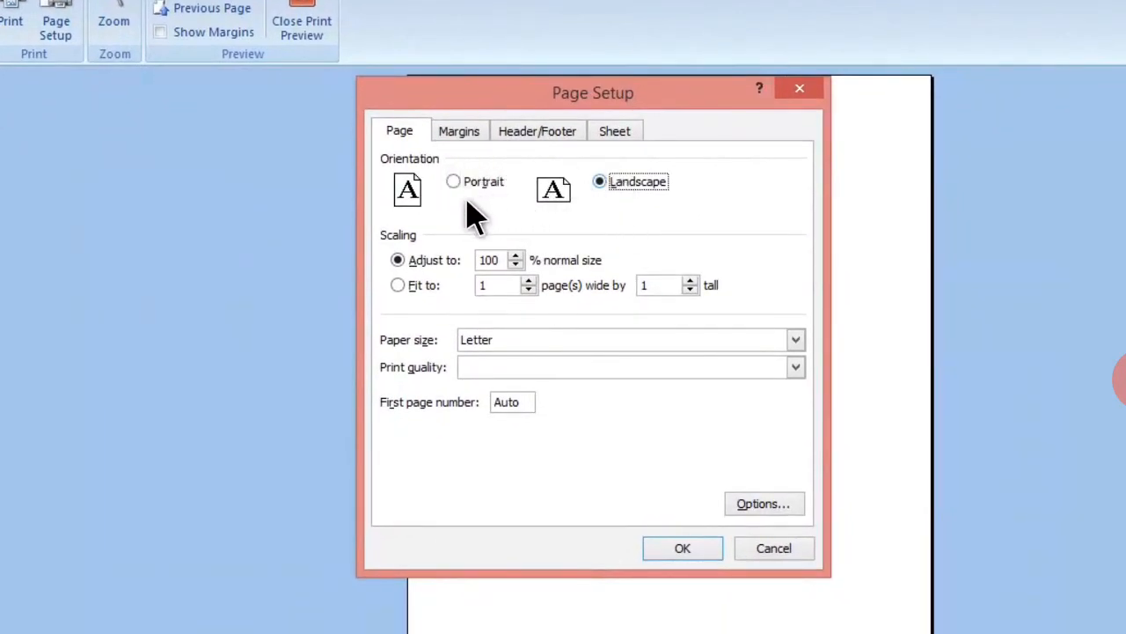
left_click(697, 542)
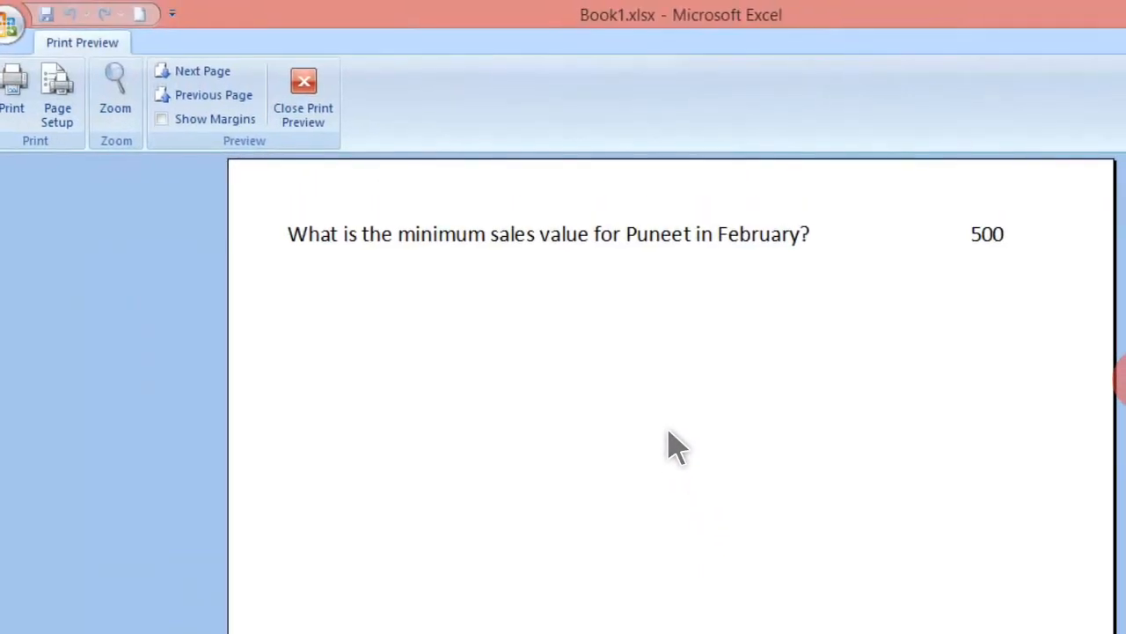
scroll(671, 447, "up", 1)
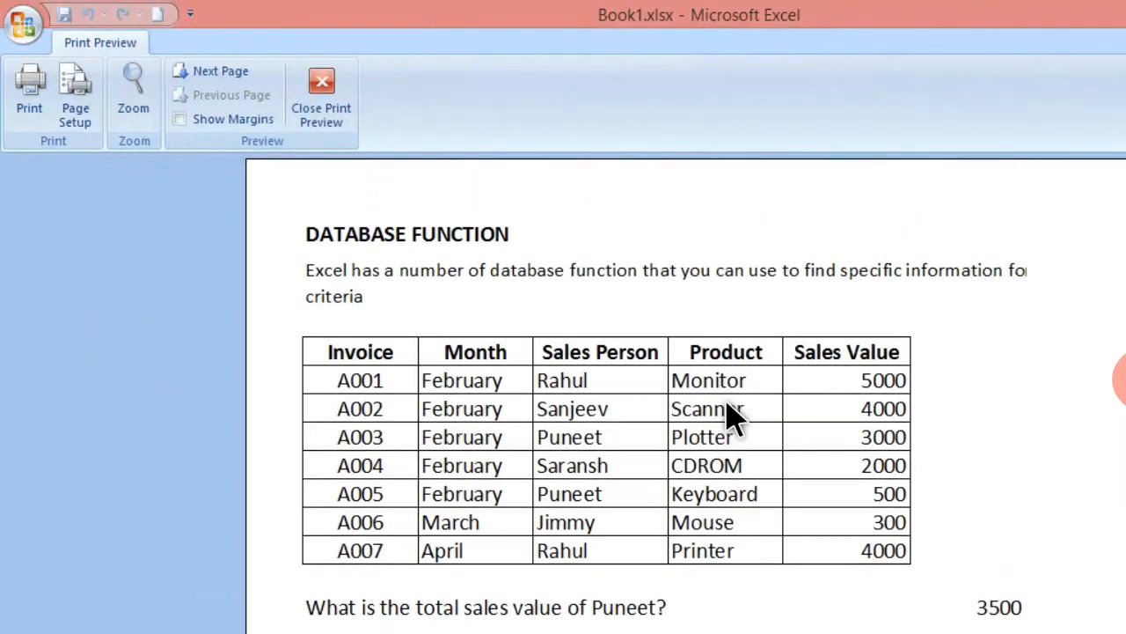
- Raise the left page margin to 1.2 in the page setup and lower it again
left_click(70, 112)
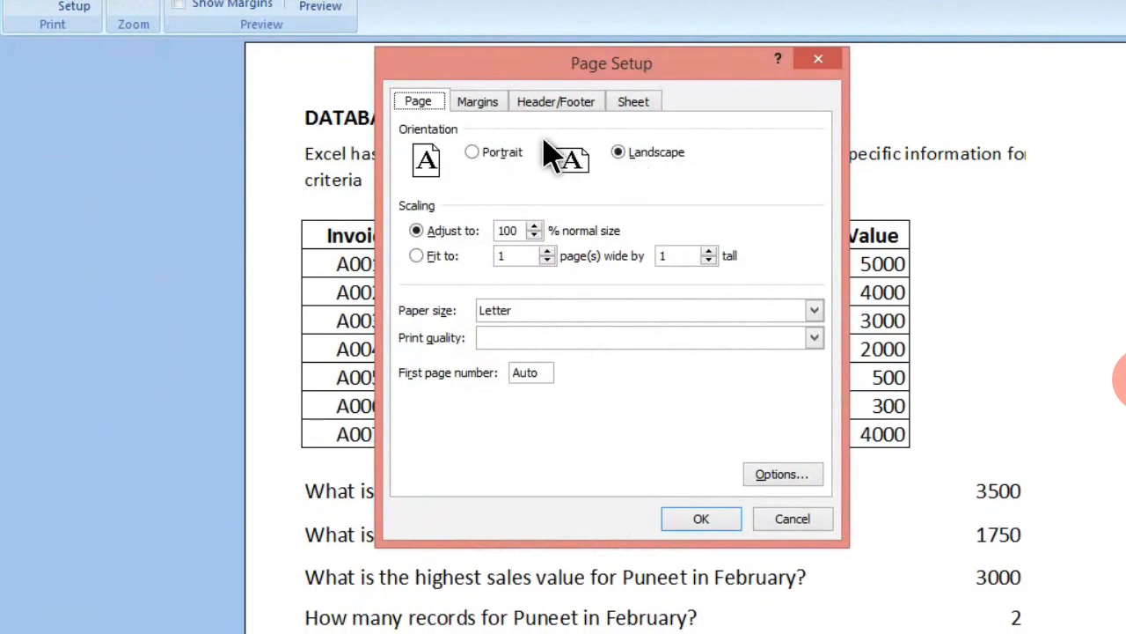
left_click(482, 105)
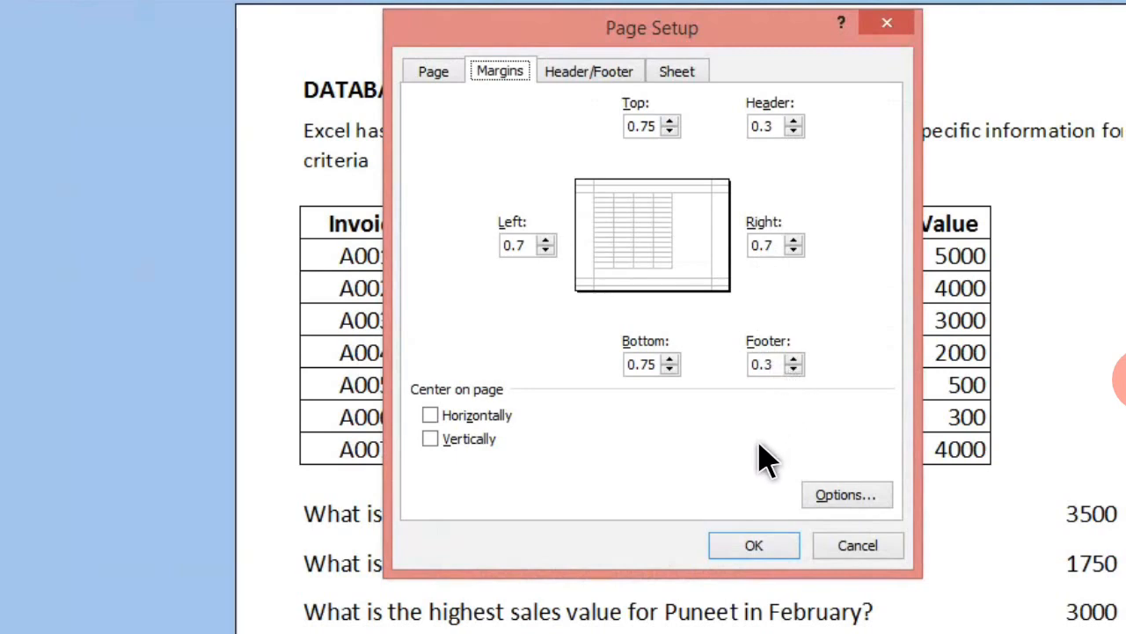
left_click(545, 241)
left_click(546, 241)
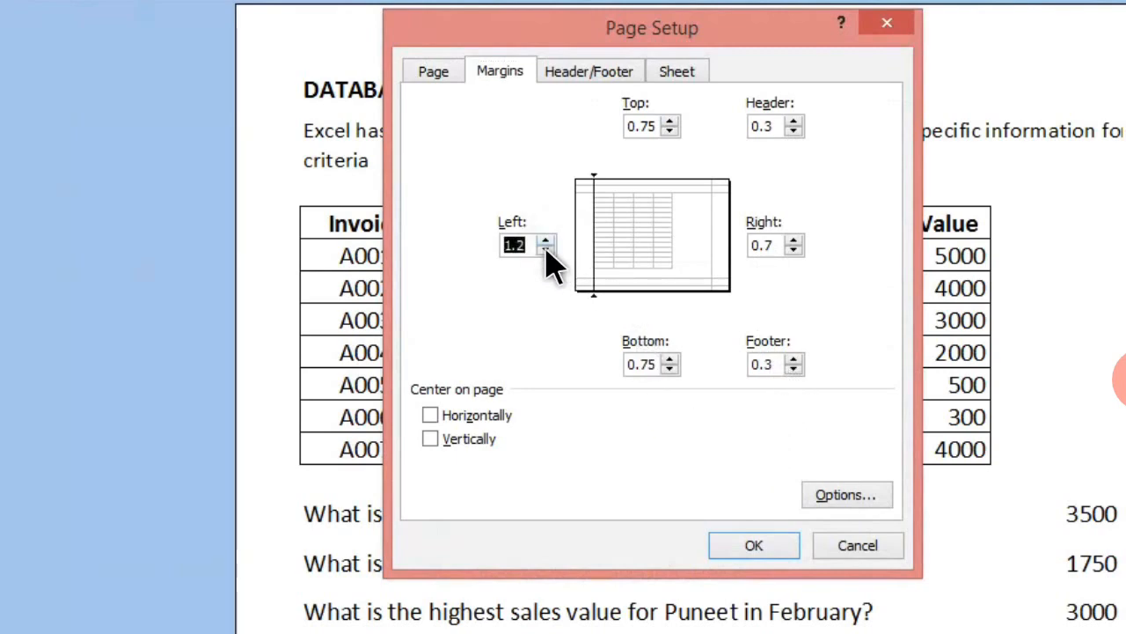
left_click(546, 251)
left_click(546, 251)
- Review the preset header and footer choices and the custom header sections without applying any
left_click(590, 79)
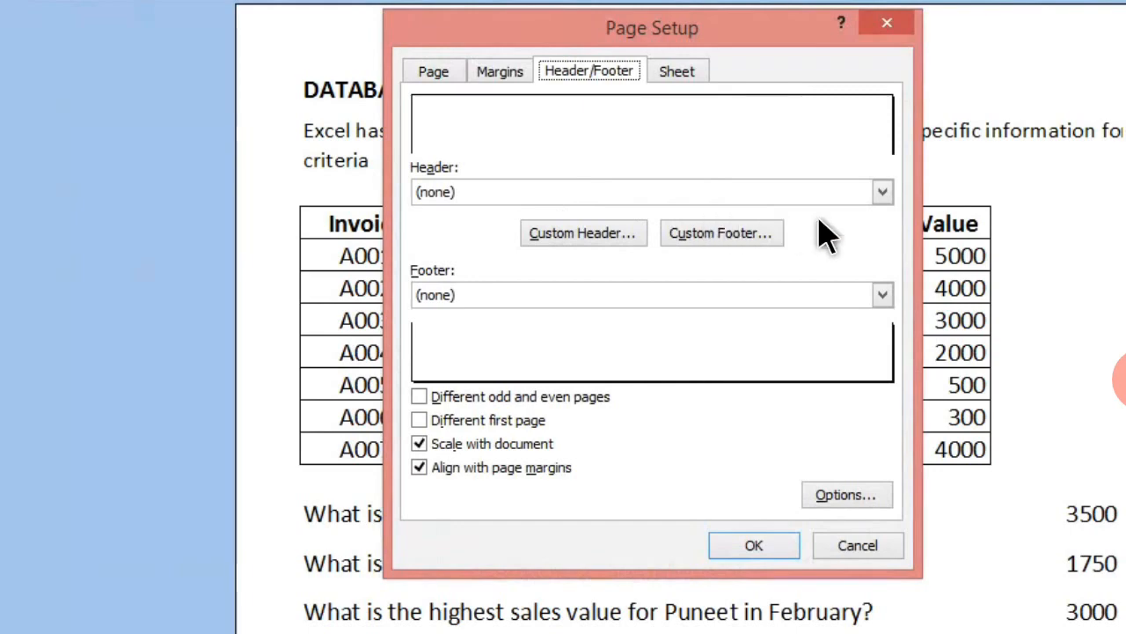
left_click(881, 194)
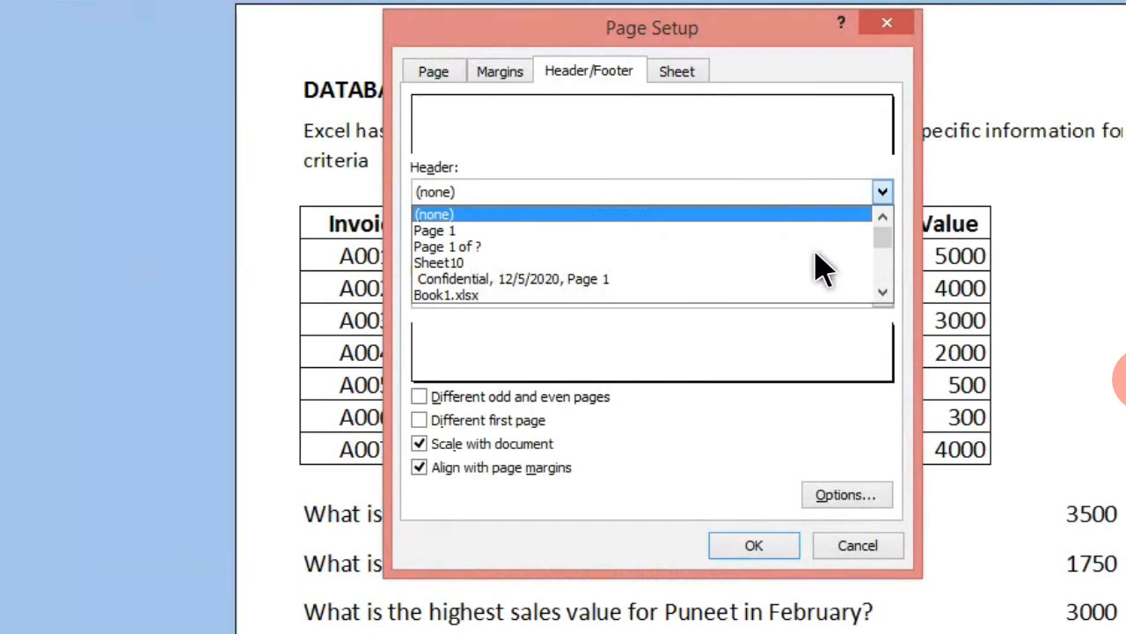
left_click(881, 193)
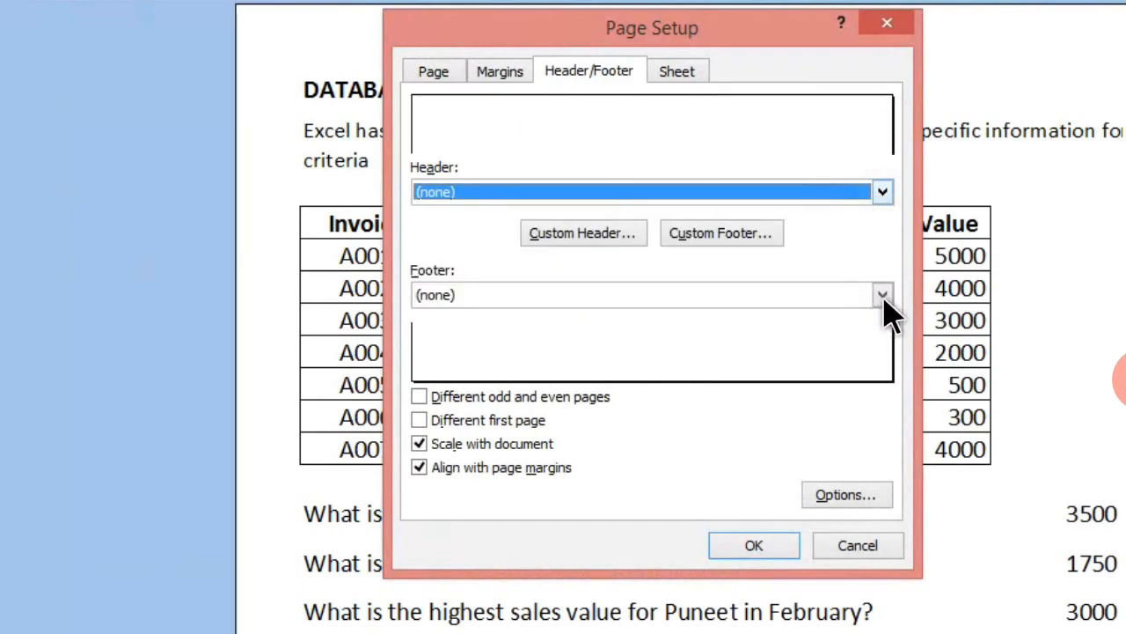
left_click(882, 296)
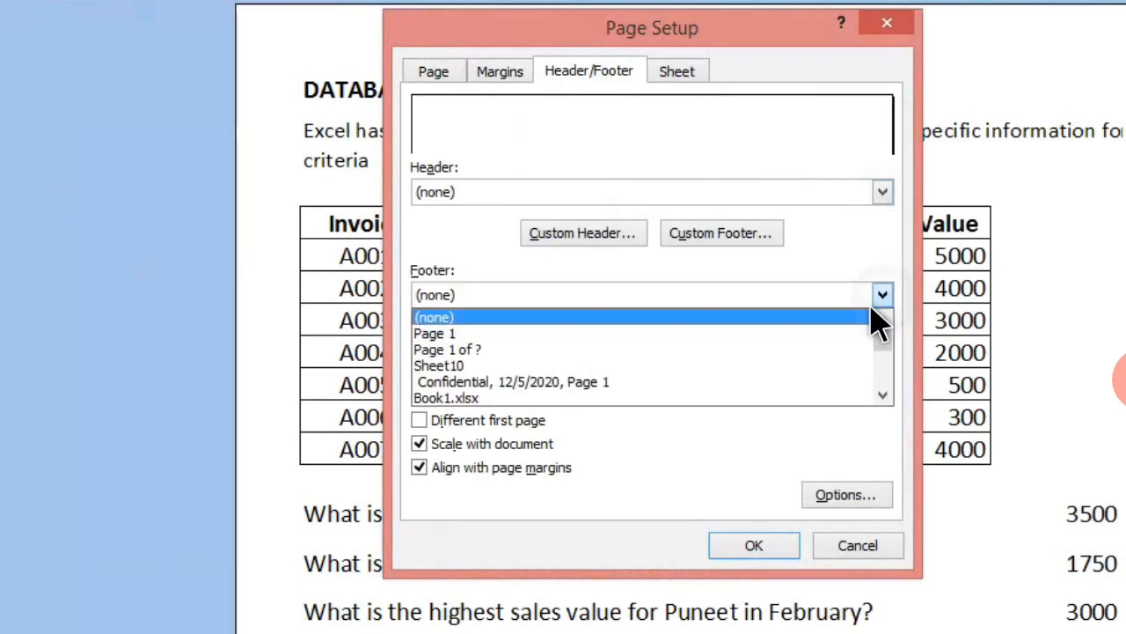
left_click(696, 145)
left_click(567, 236)
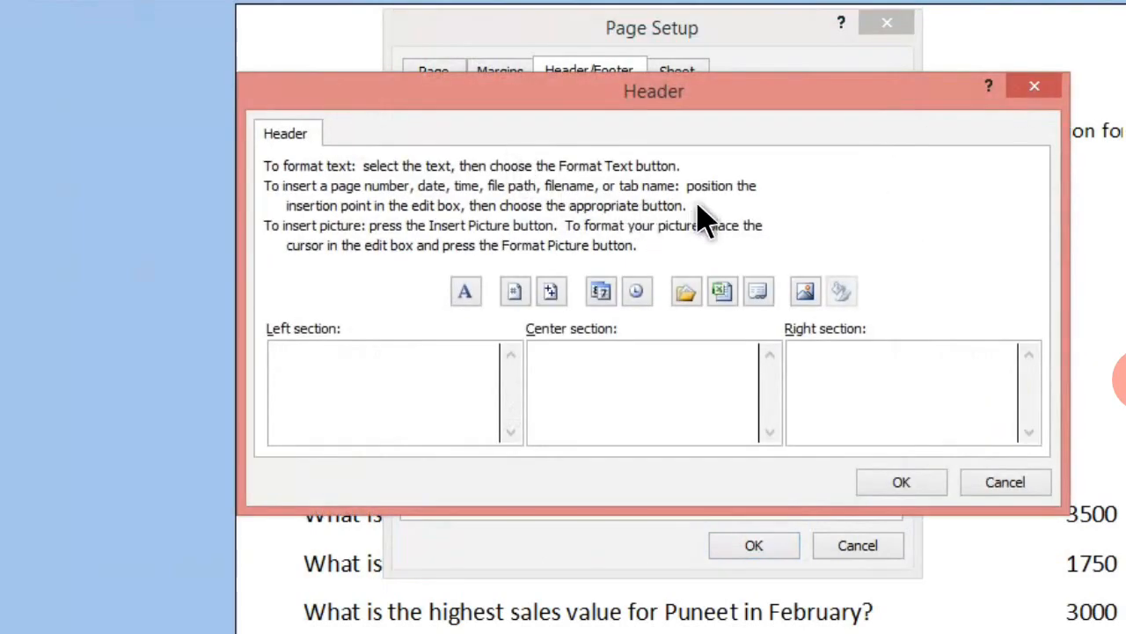
left_click(1034, 88)
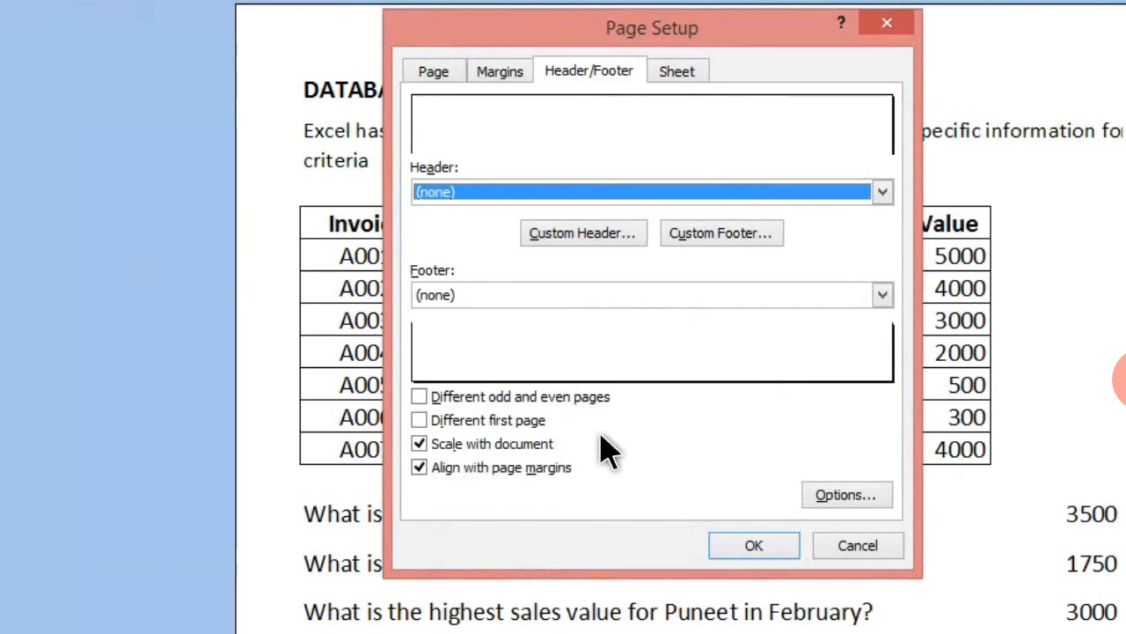
- Review the page setup's print area, print title and page order options, and return to the orientation and scaling settings
left_click(677, 79)
left_click(647, 163)
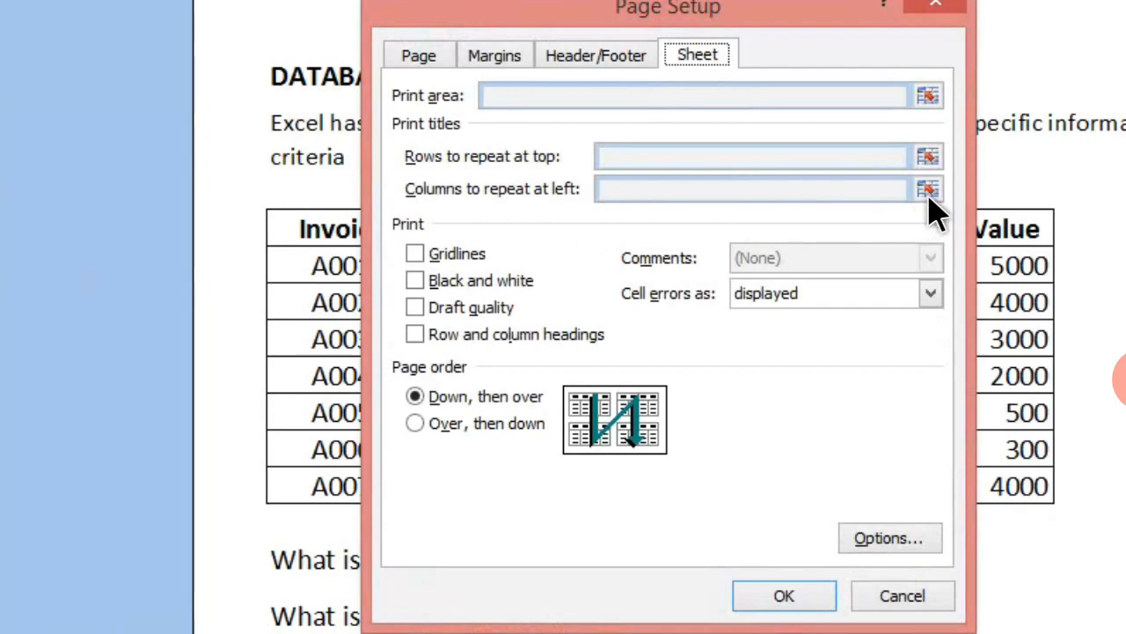
left_click(434, 60)
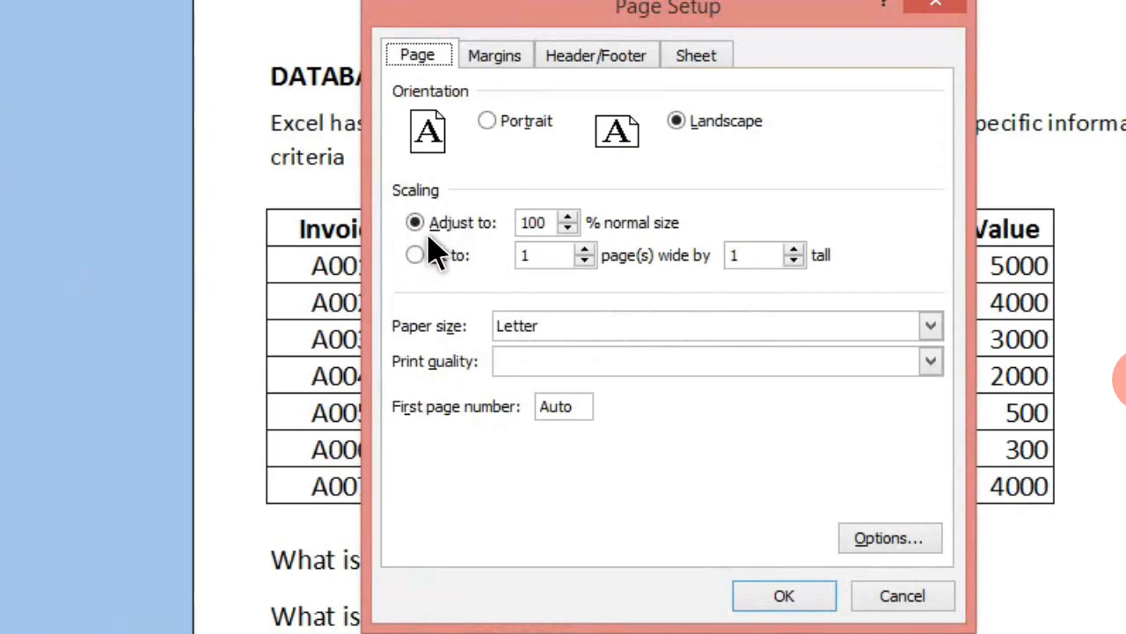
- Reduce the page scaling to 90% of normal size, then switch it to fit 1 page wide by 1 tall
left_click(571, 230)
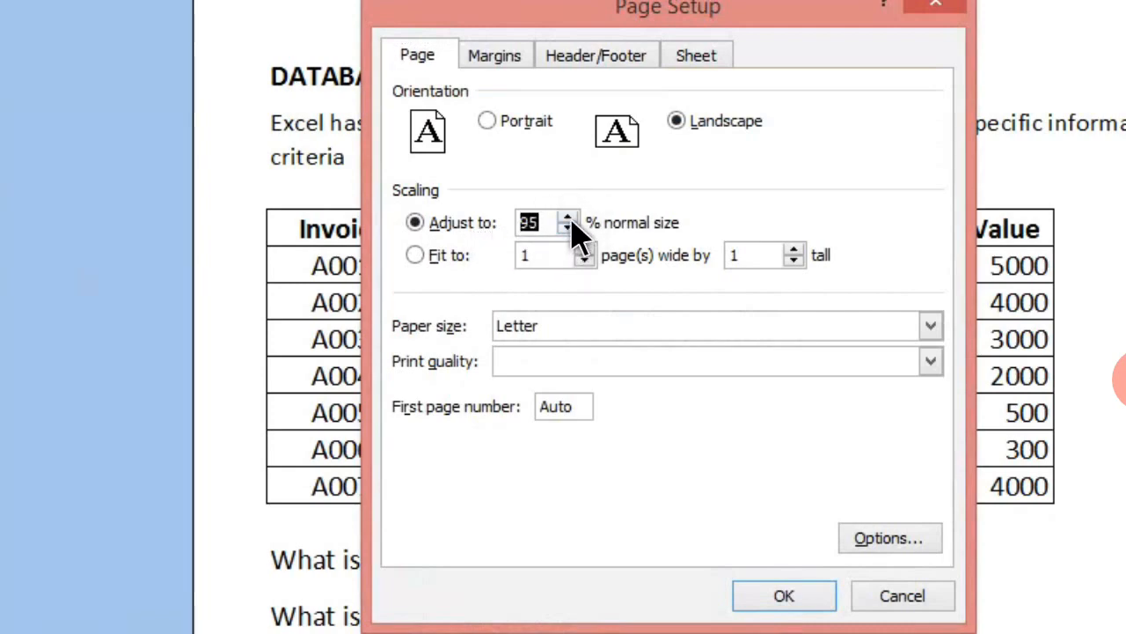
left_click(571, 221)
left_click(439, 258)
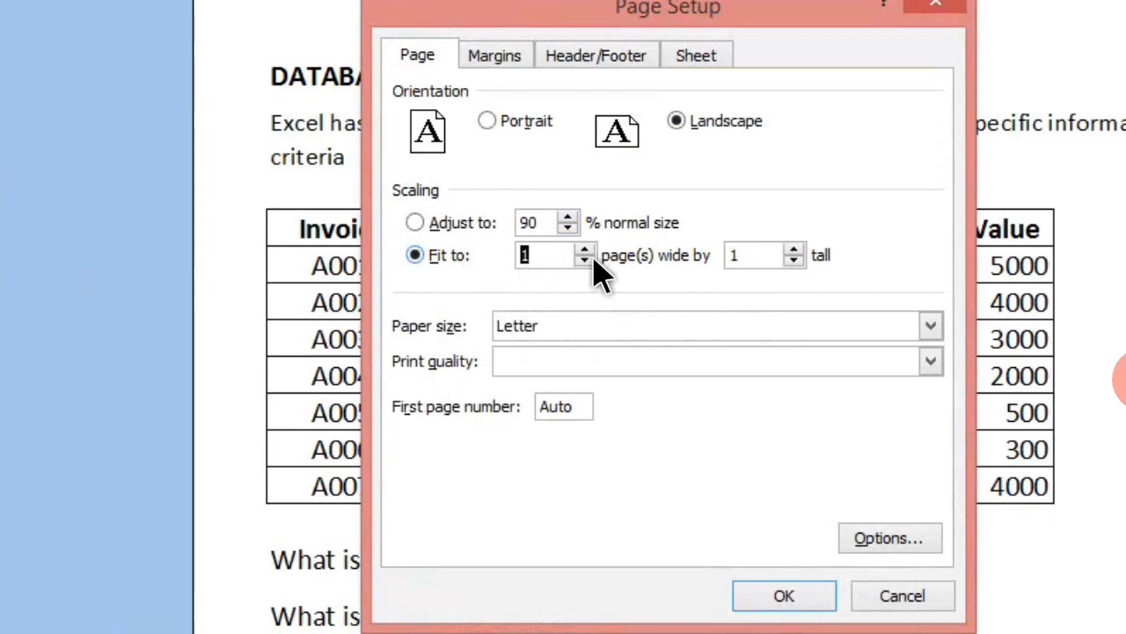
left_click(545, 262)
- Set the paper size to A4 and apply the page setup
left_click(929, 328)
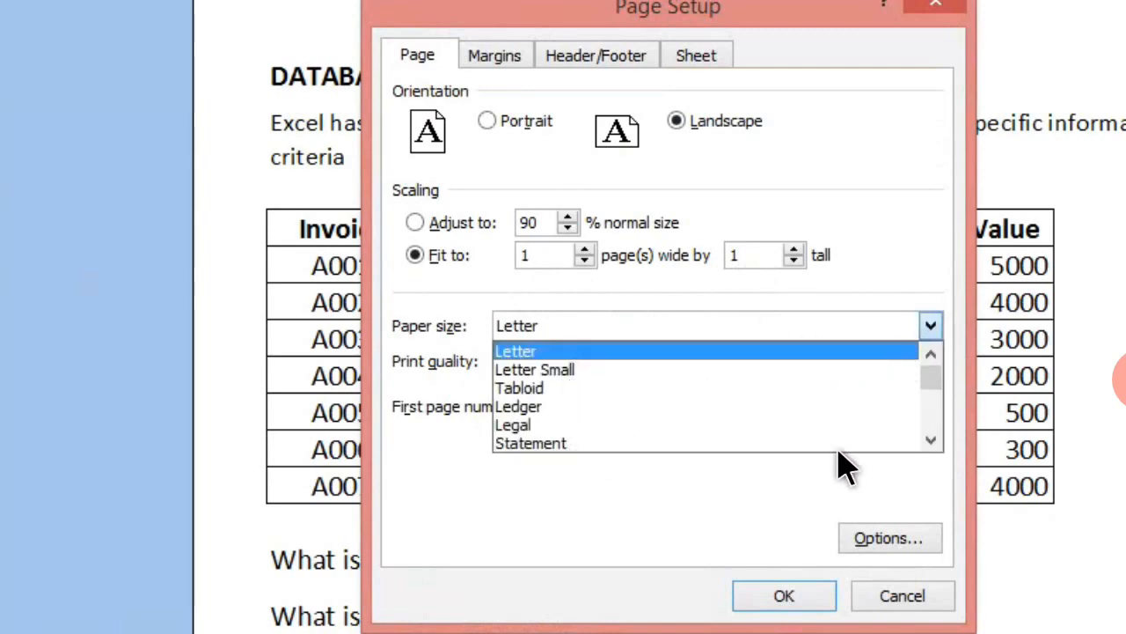
left_click(930, 440)
left_click(930, 440)
left_click(930, 440)
left_click(930, 440)
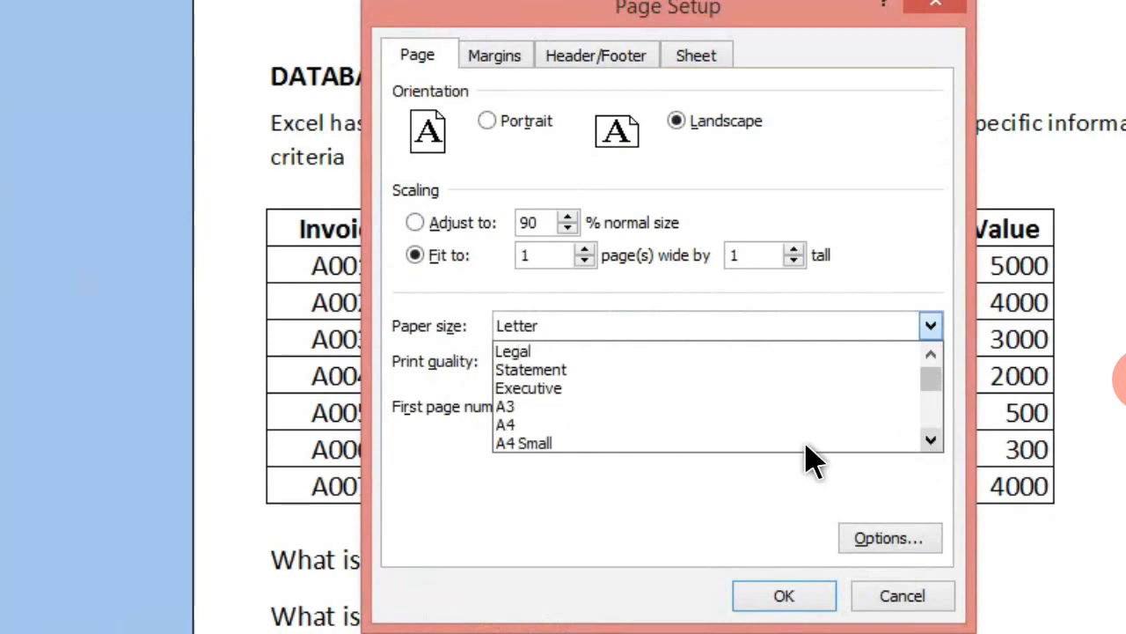
left_click(506, 425)
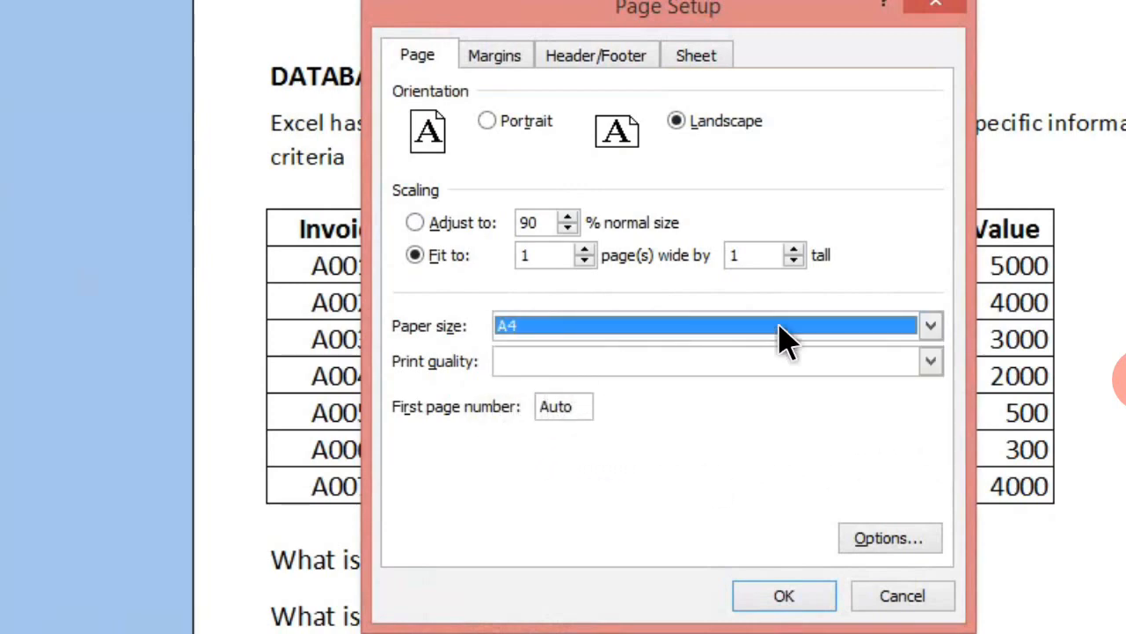
left_click(930, 327)
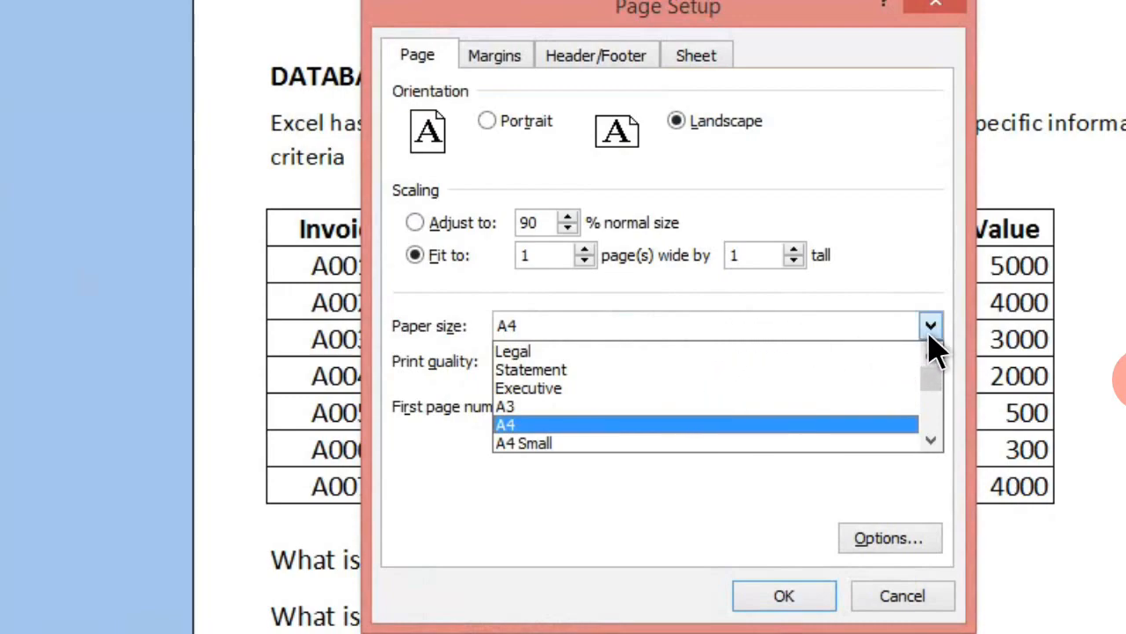
left_click(727, 425)
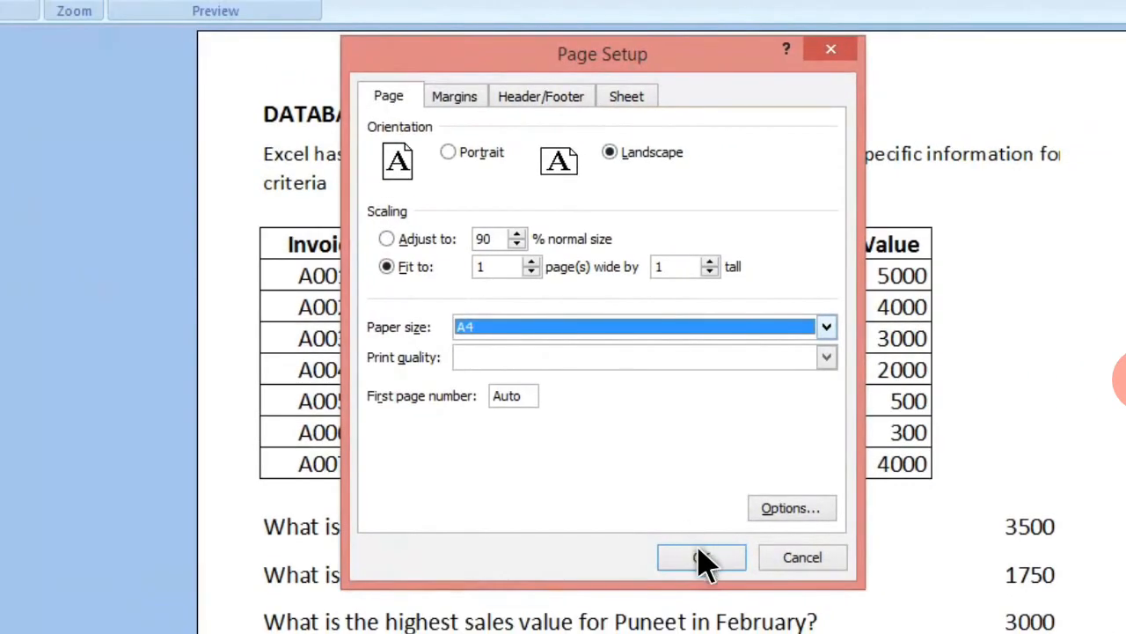
left_click(787, 597)
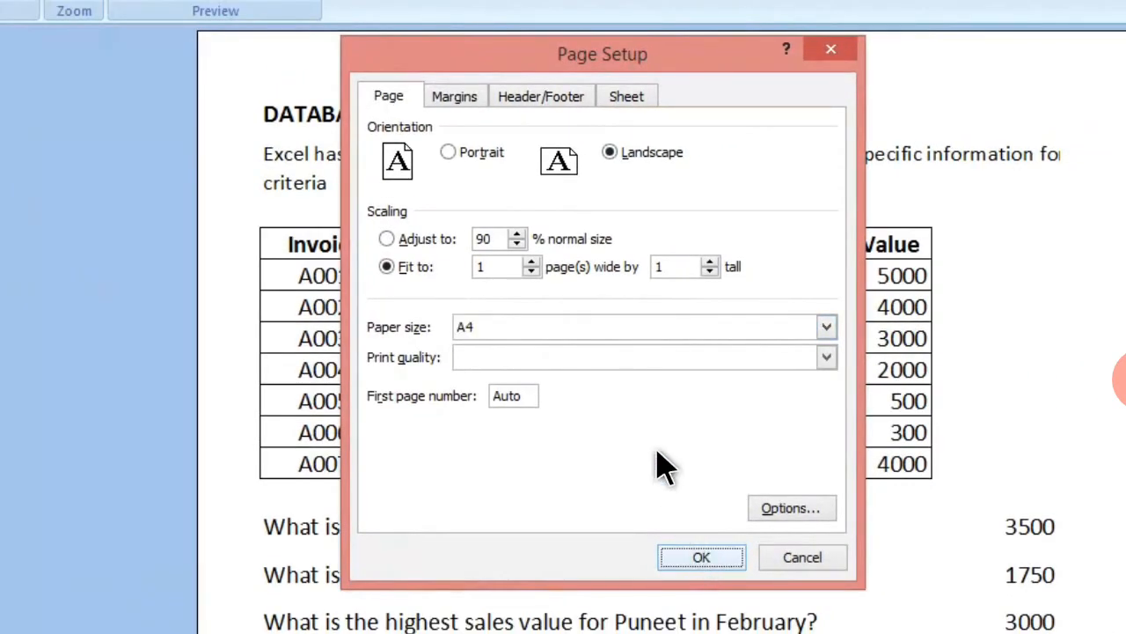
left_click(701, 553)
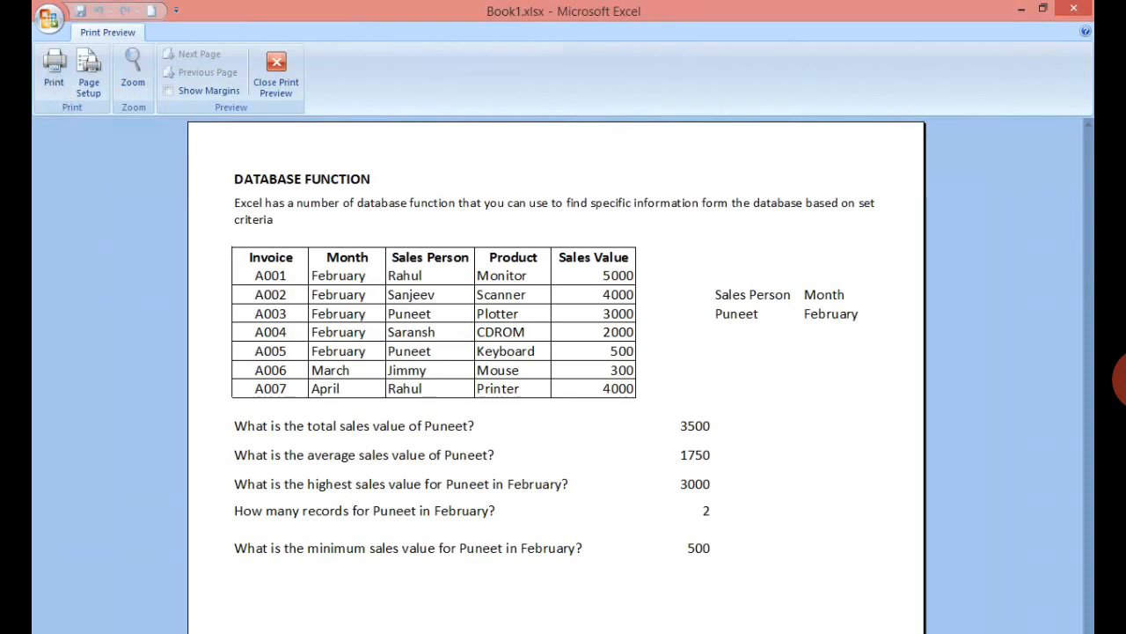
- Zoom in on the previewed page and return to the full-page view
left_click(133, 75)
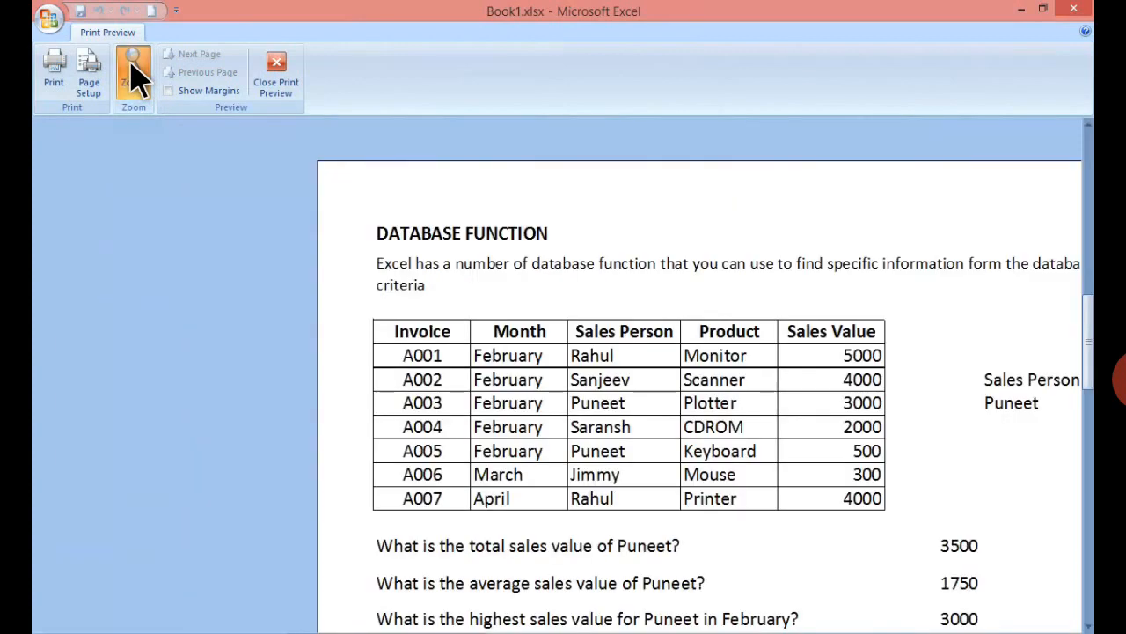
left_click(591, 300)
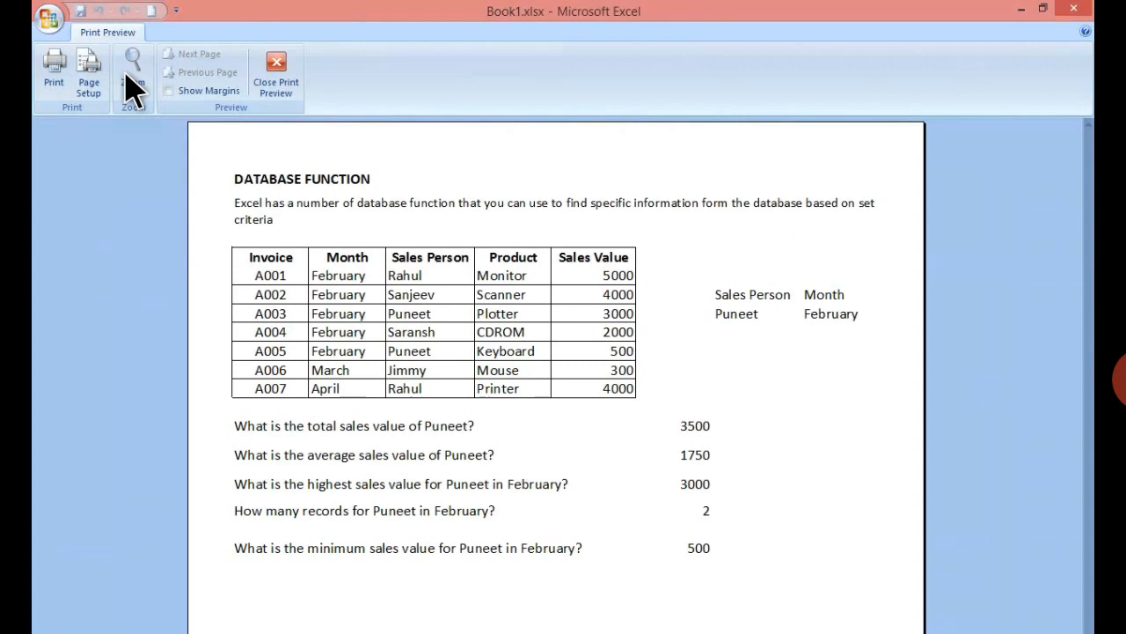
- Show the margin guides in the preview, move the top margin up and back down, and close the preview
left_click(196, 92)
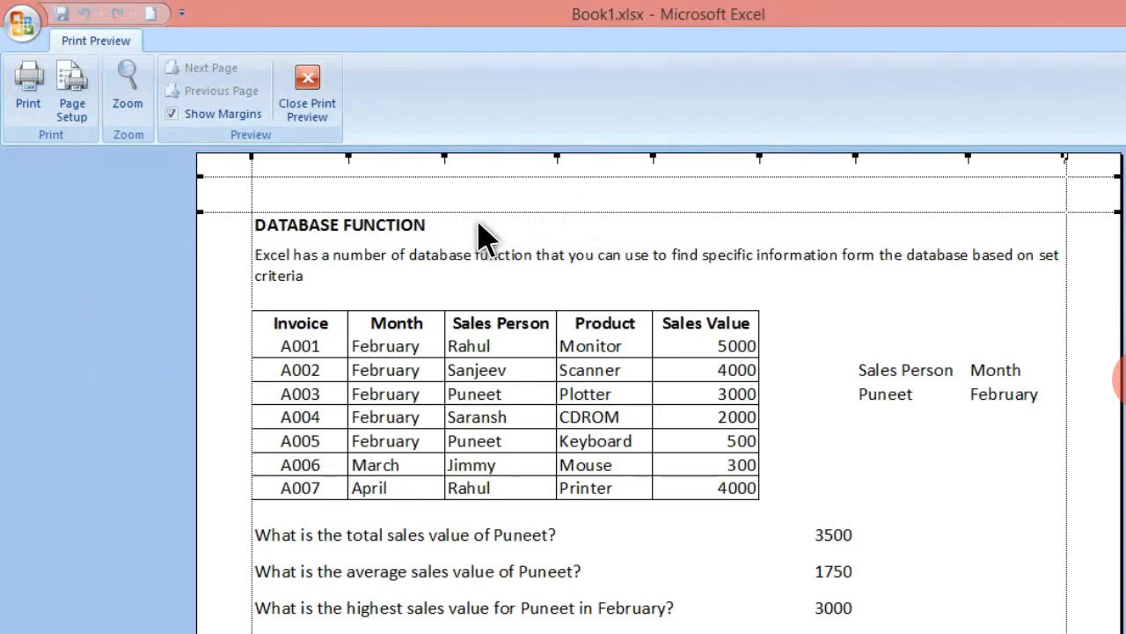
left_click_drag(547, 212, 547, 195)
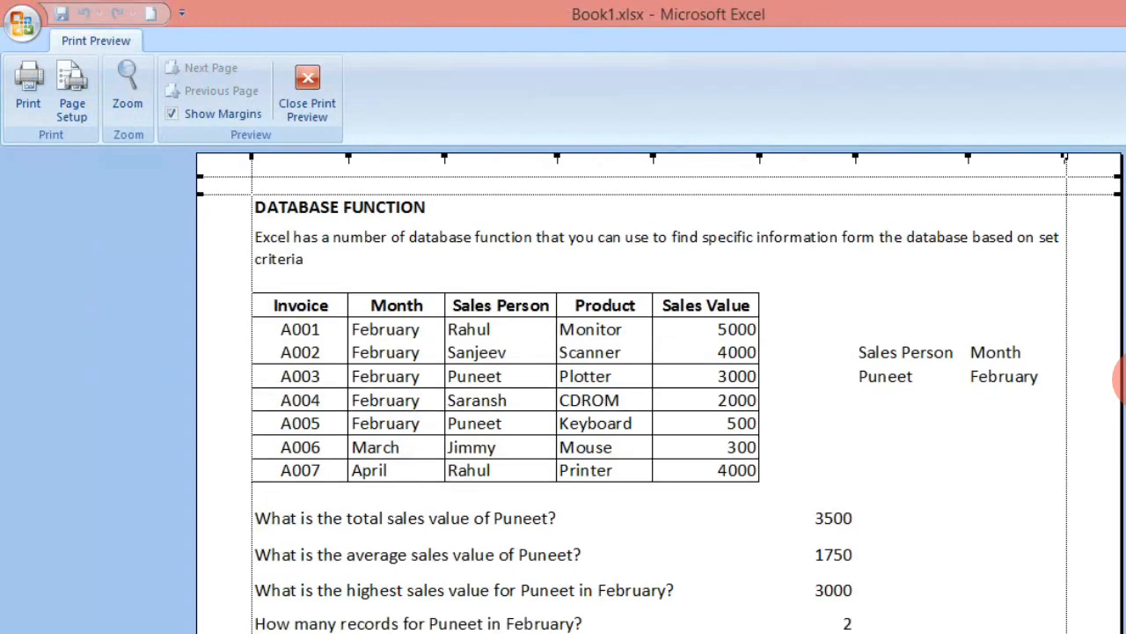
left_click_drag(548, 195, 547, 216)
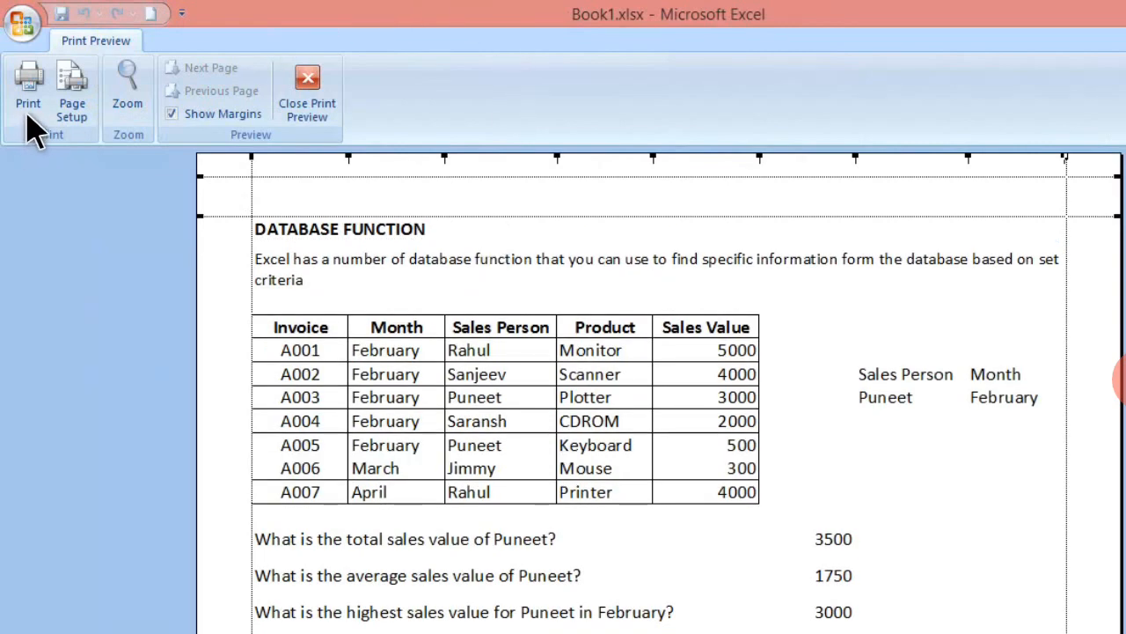
left_click(315, 124)
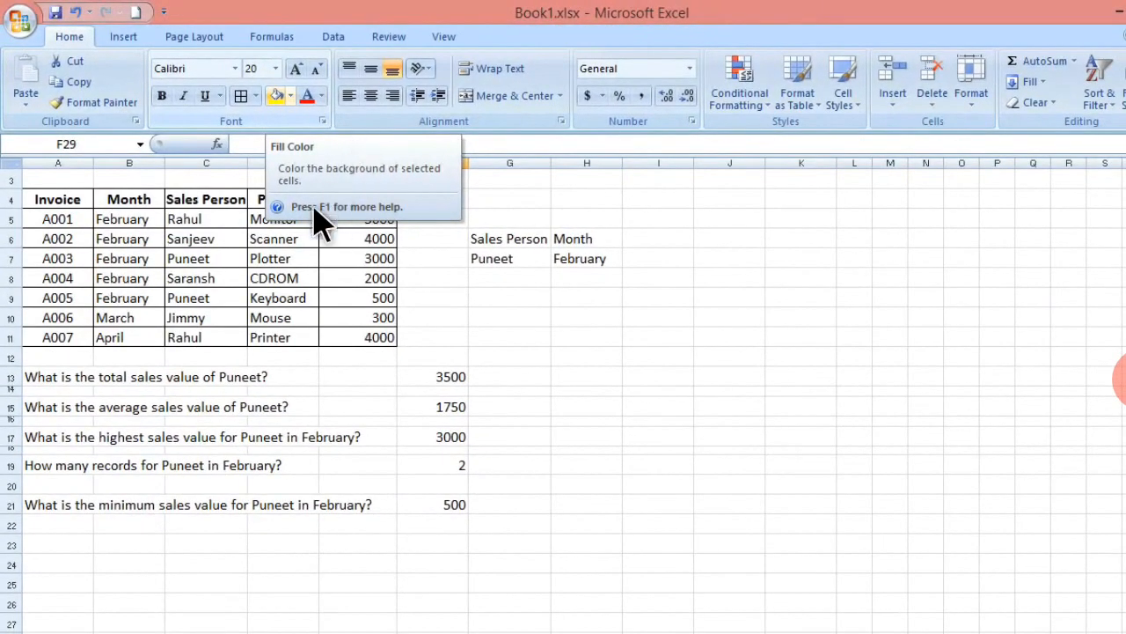
- Select the invoice table A4:E11, preview the printout of that selection only, and close the preview
left_click(276, 282)
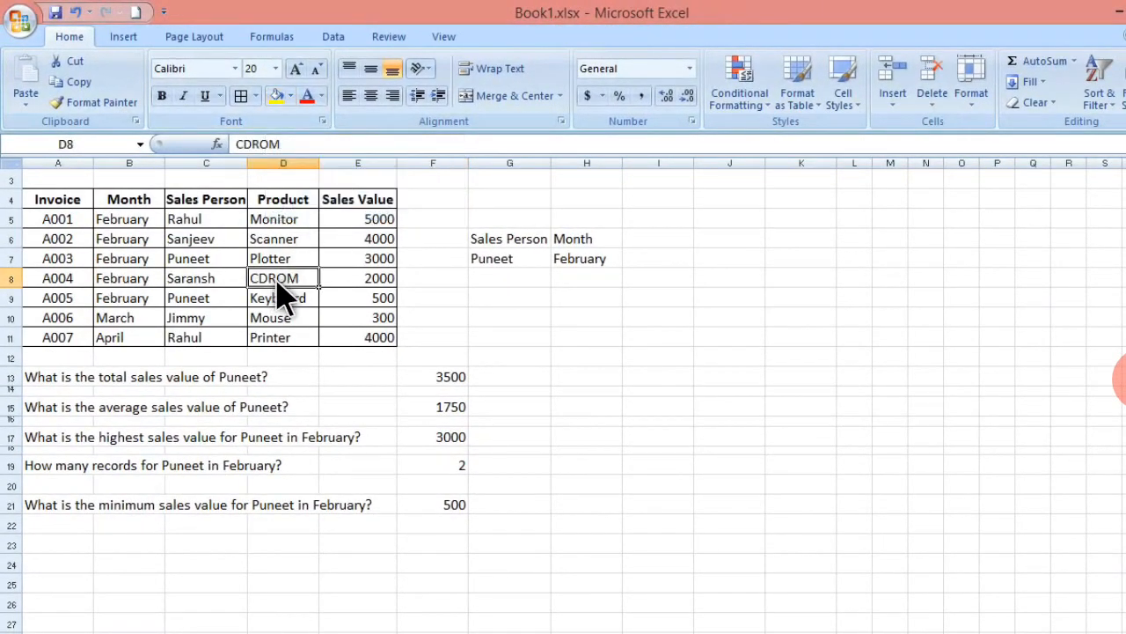
left_click_drag(57, 198, 379, 337)
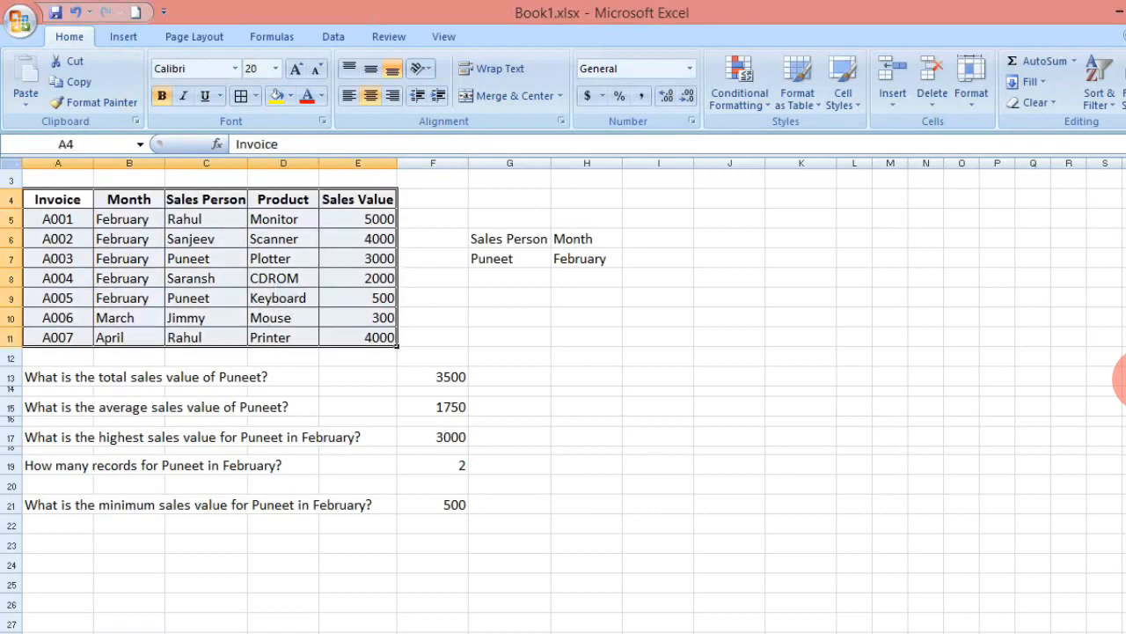
key("ctrl+p")
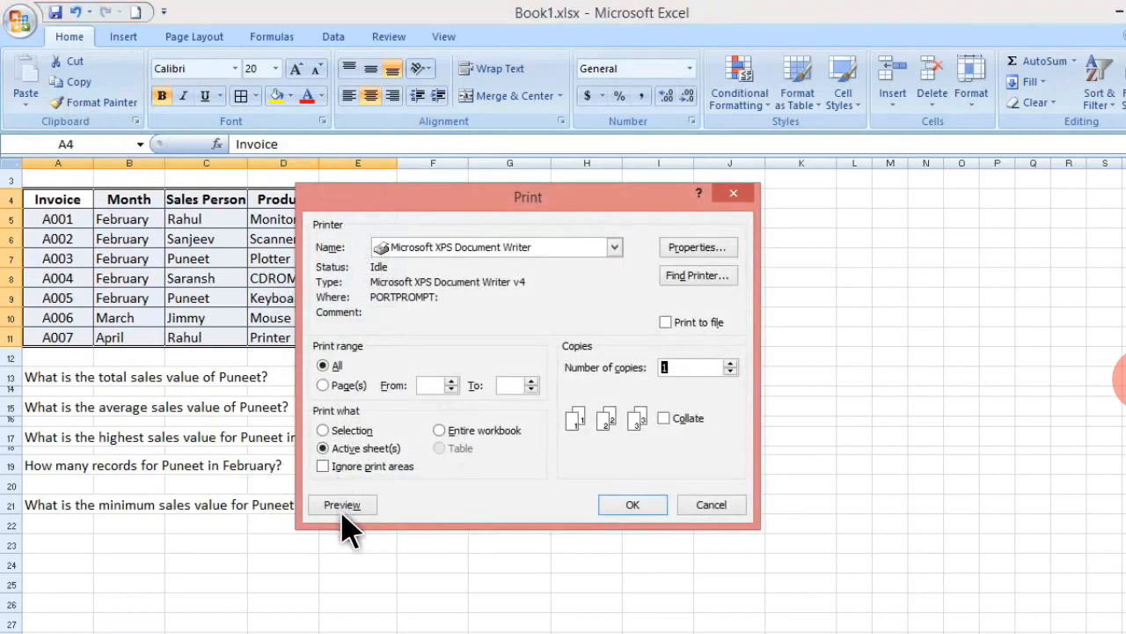
left_click(328, 431)
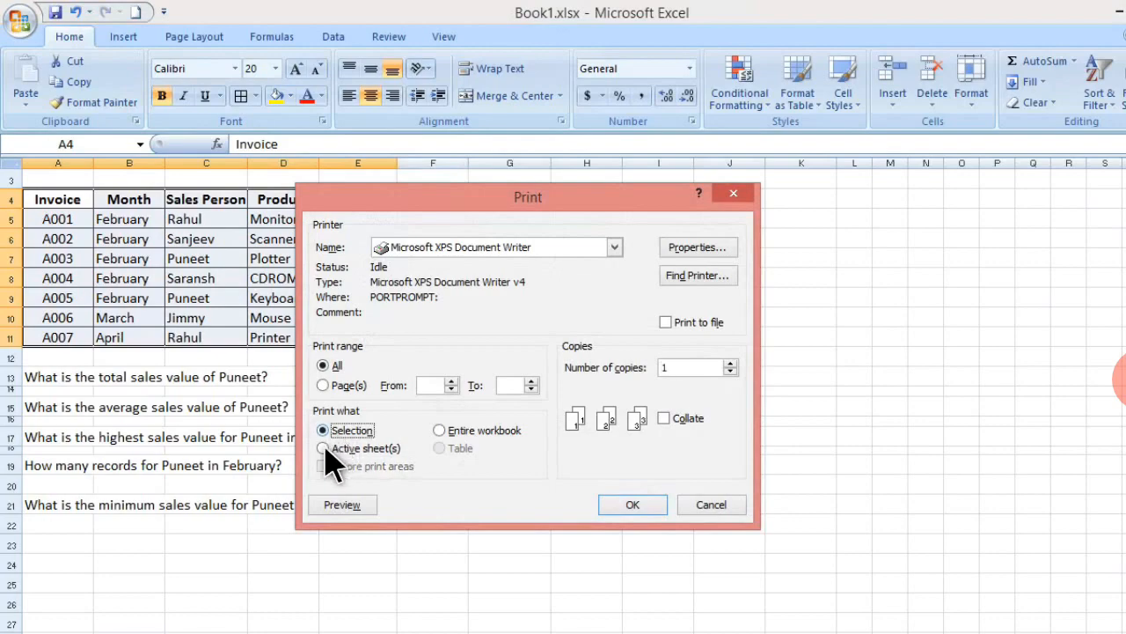
left_click(350, 511)
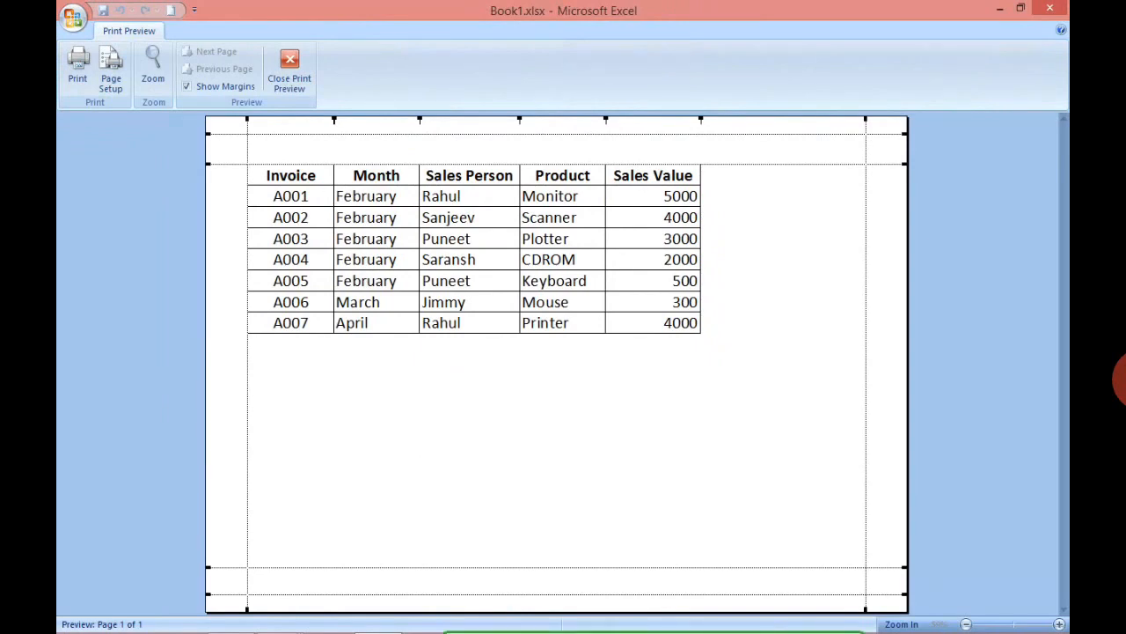
left_click(295, 88)
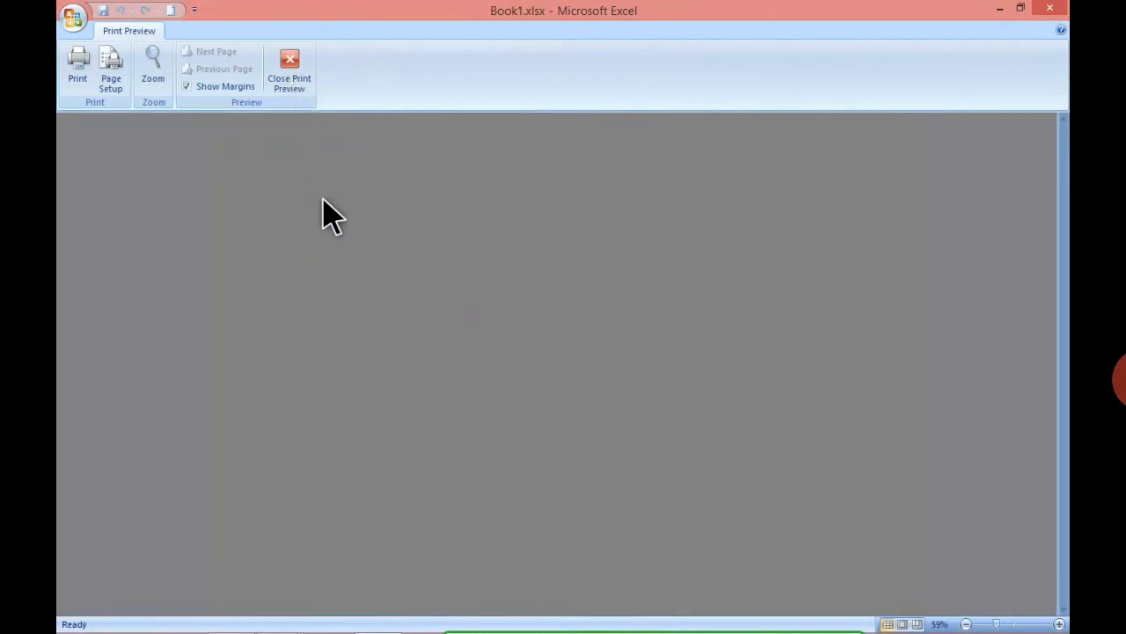
- Preview the printout of the whole active sheet and return to the worksheet
key("ctrl+p")
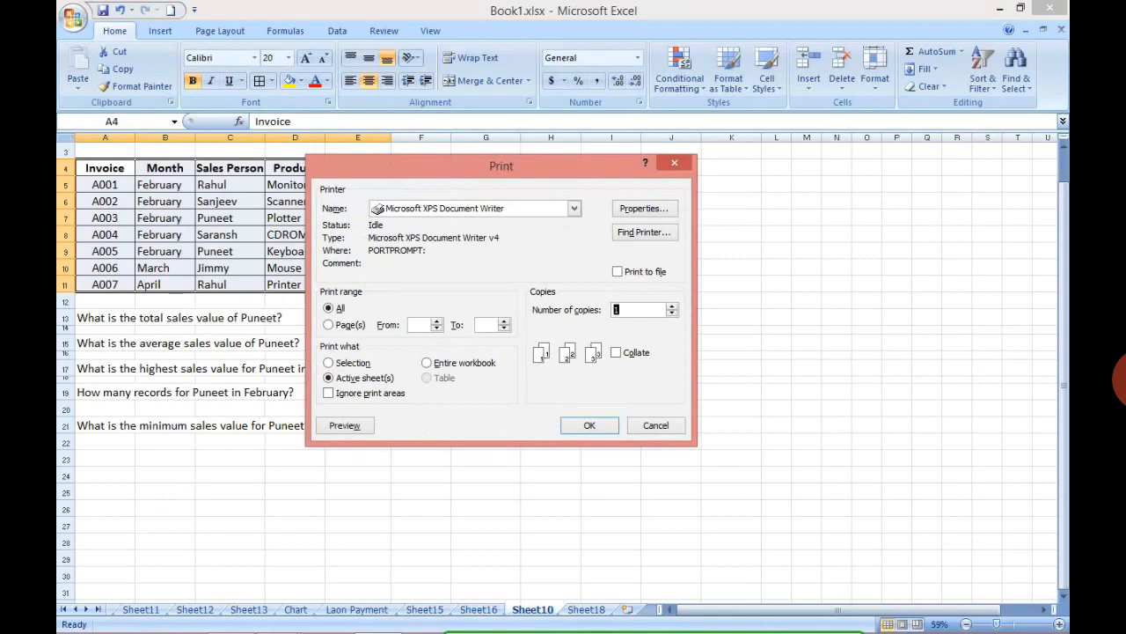
left_click(344, 425)
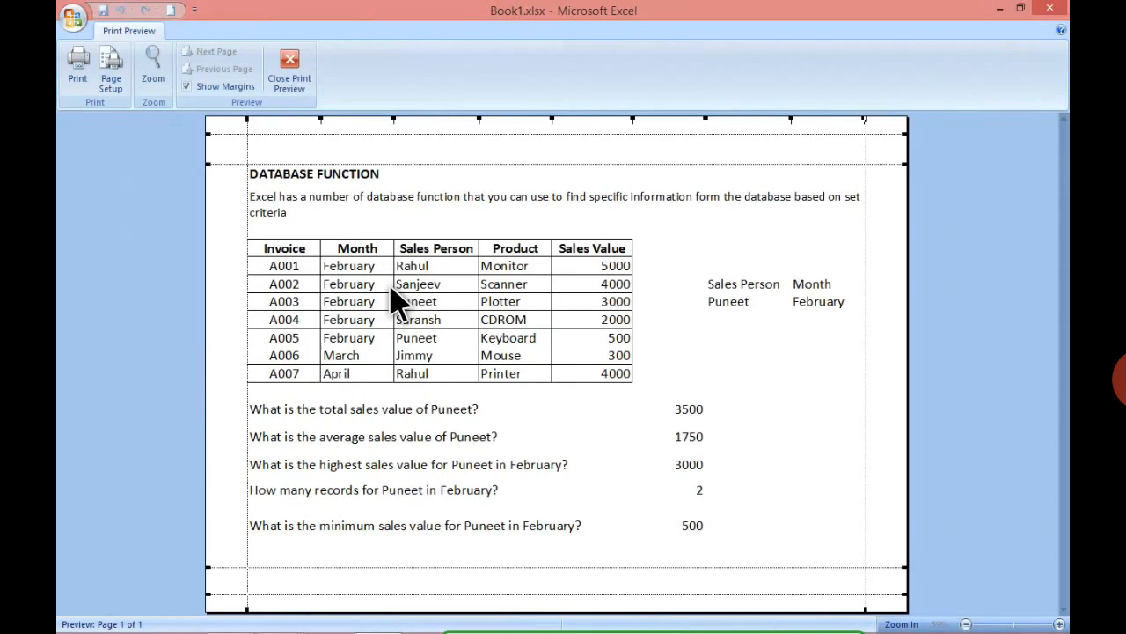
key("Escape")
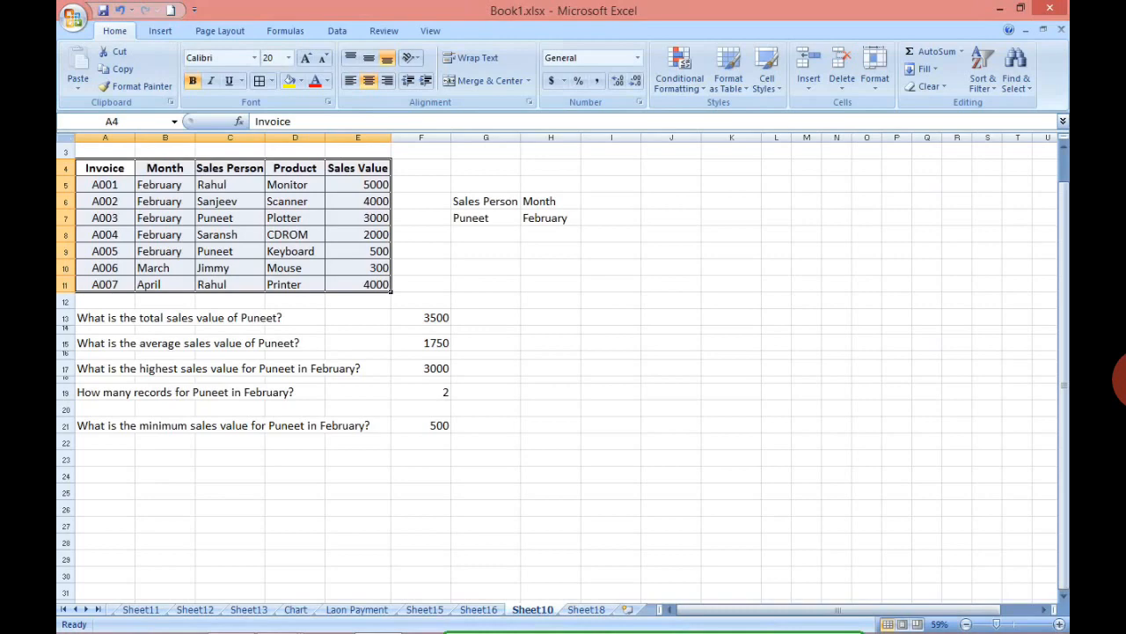
- Try to print the entire workbook with the Microsoft XPS Document Writer
key("ctrl+p")
left_click(439, 365)
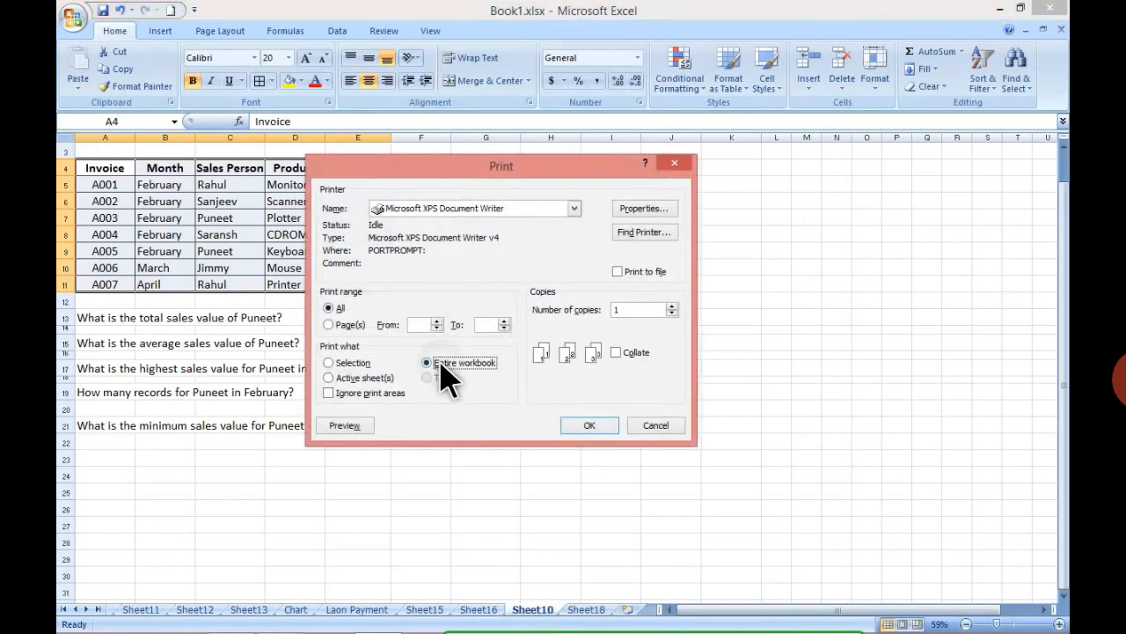
left_click(589, 426)
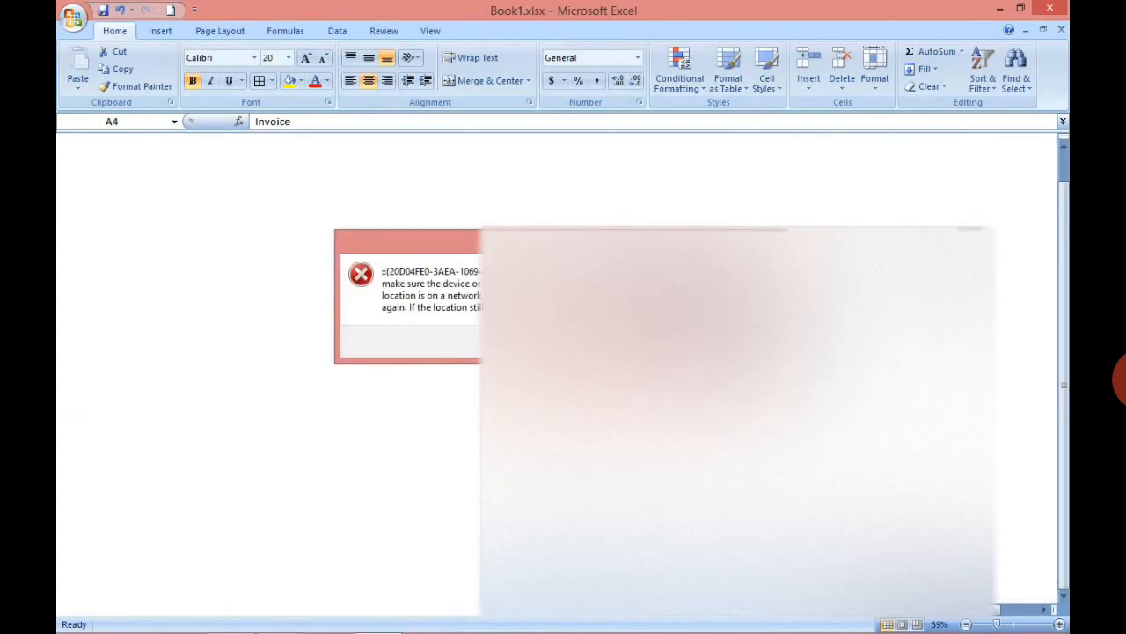
key("Return")
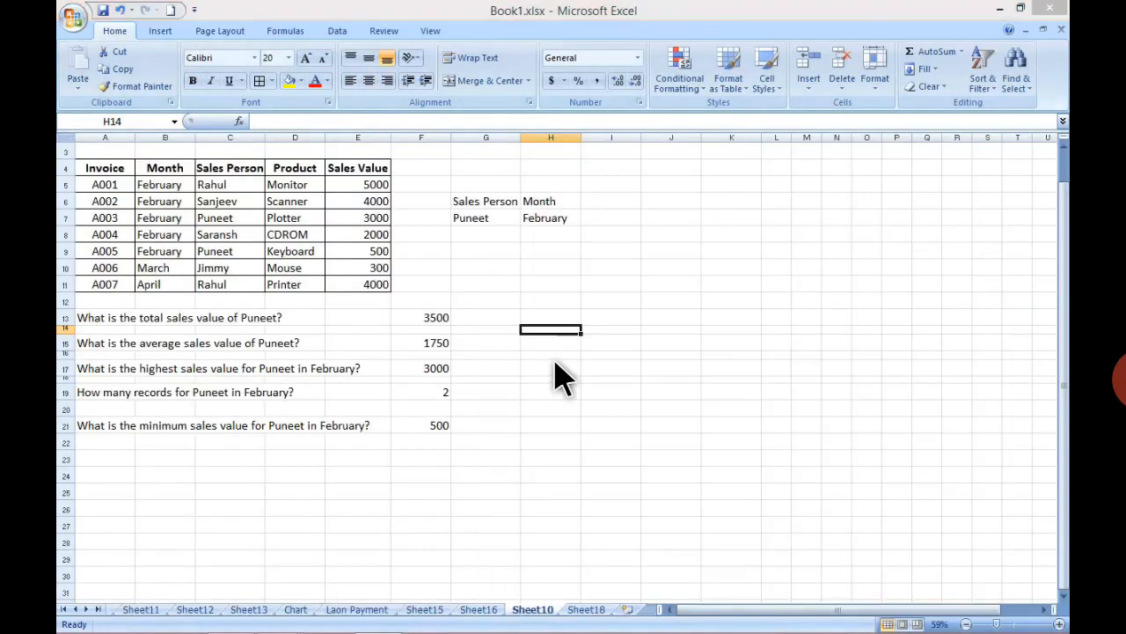
- Preview the printout of the entire workbook, page through several of its pages, and close the preview
key("ctrl+p")
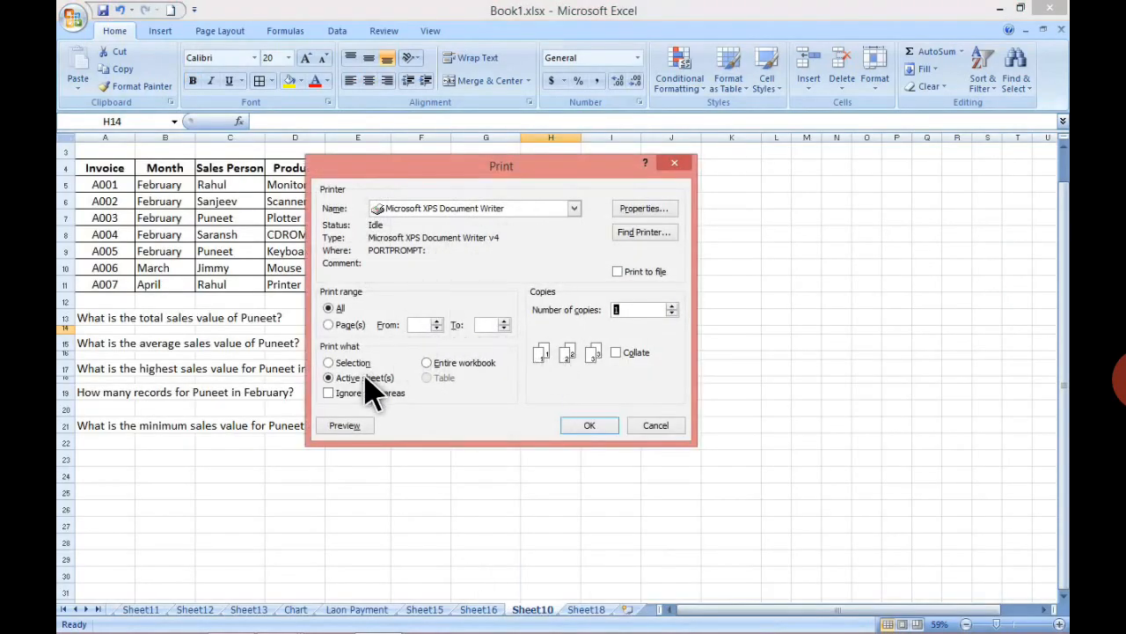
left_click(445, 366)
left_click(356, 426)
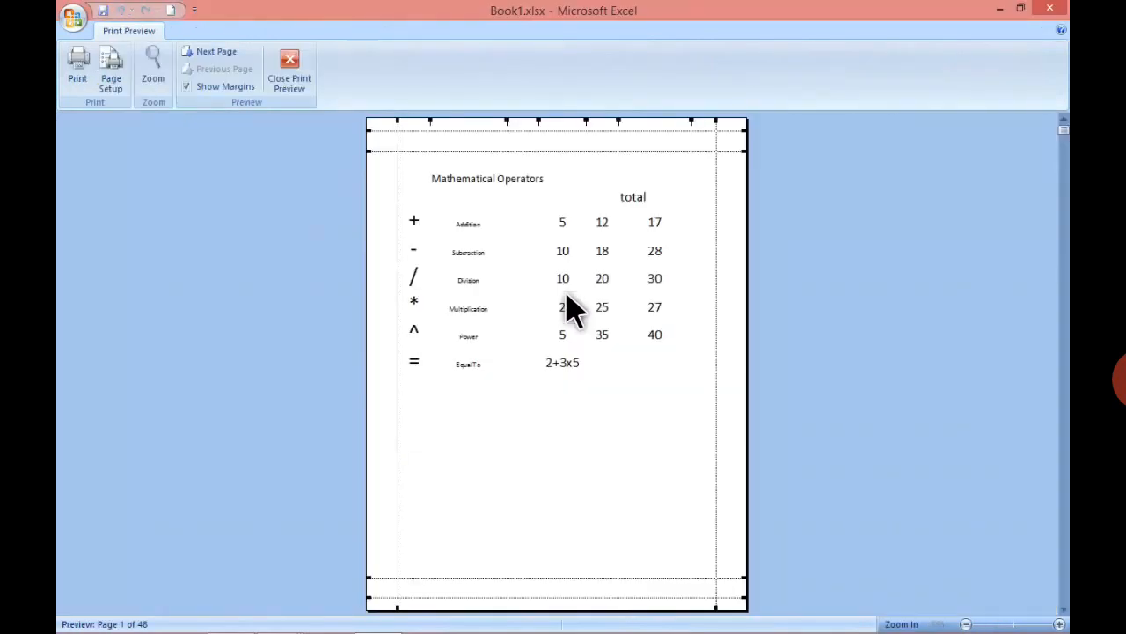
scroll(570, 308, "down", 3)
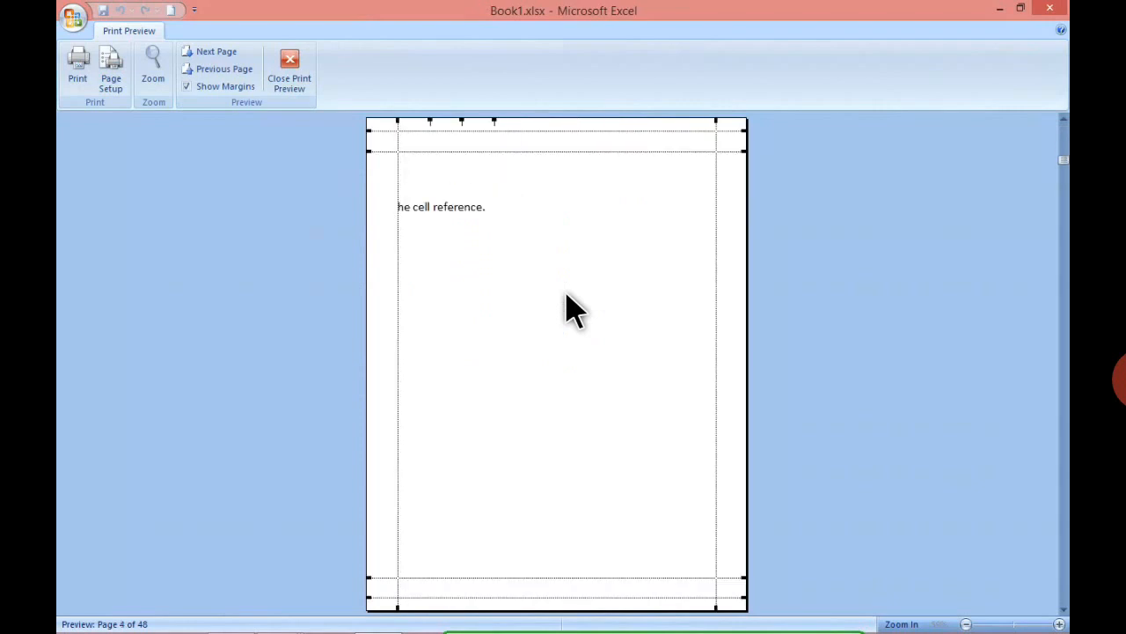
scroll(570, 309, "down", 4)
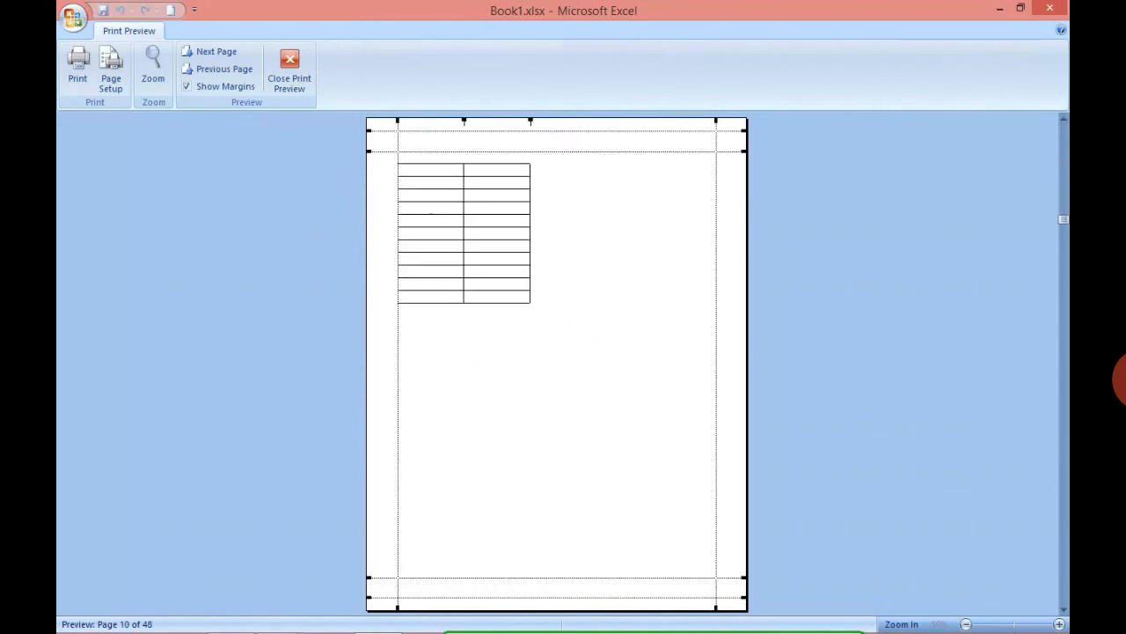
scroll(556, 364, "down", 9)
scroll(556, 365, "down", 3)
scroll(556, 364, "up", 10)
scroll(557, 364, "up", 5)
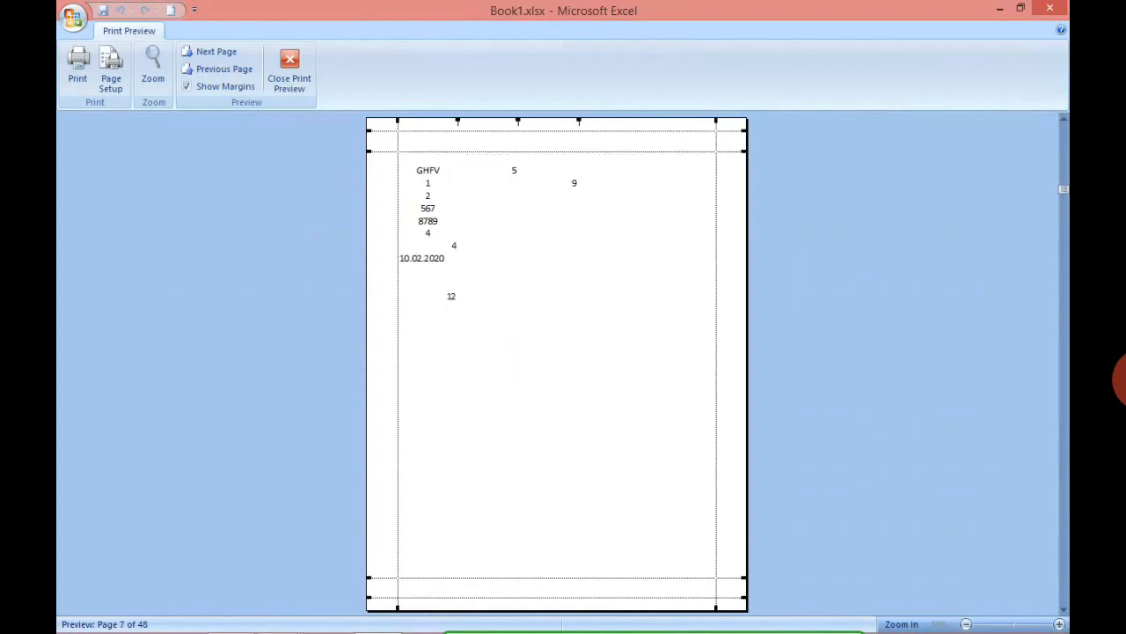
left_click(290, 88)
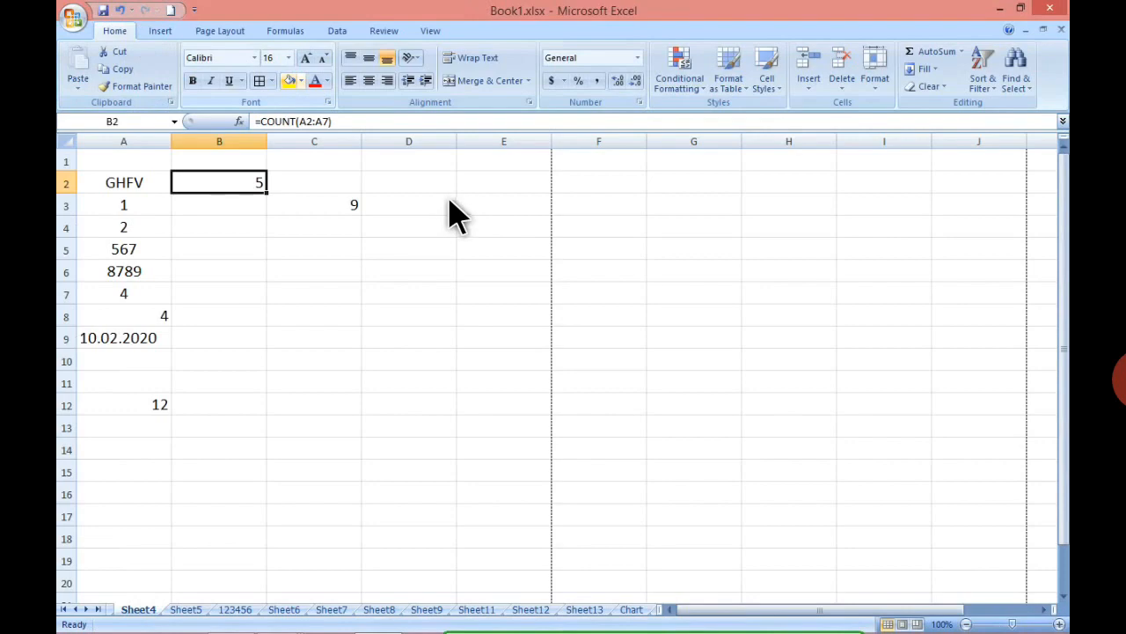
- Open the print settings for Sheet4
key("ctrl+p")
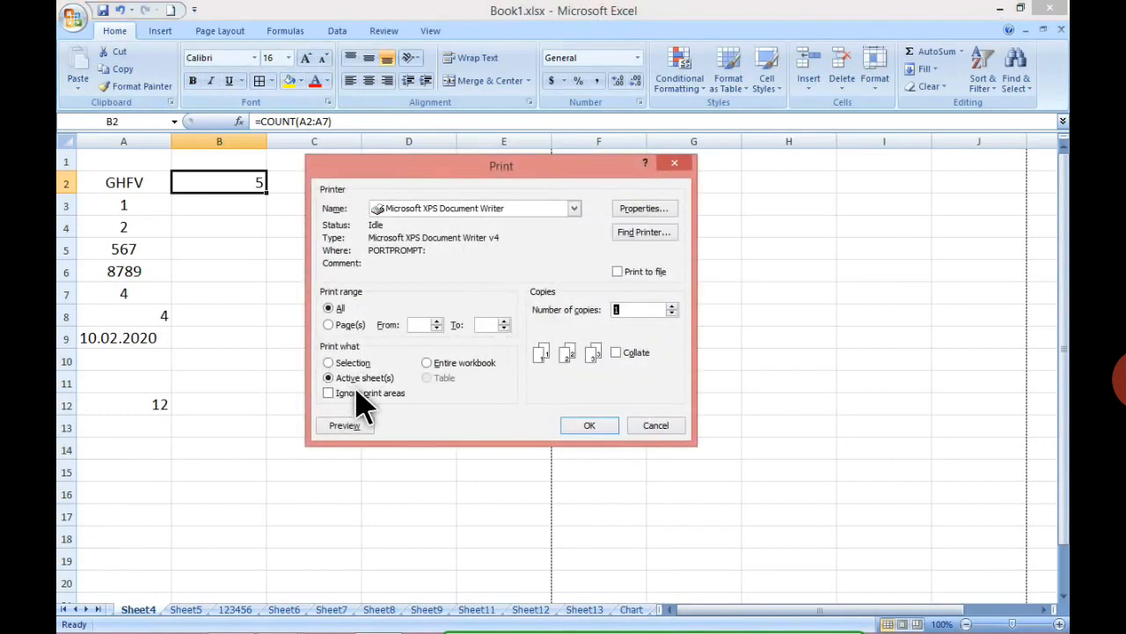